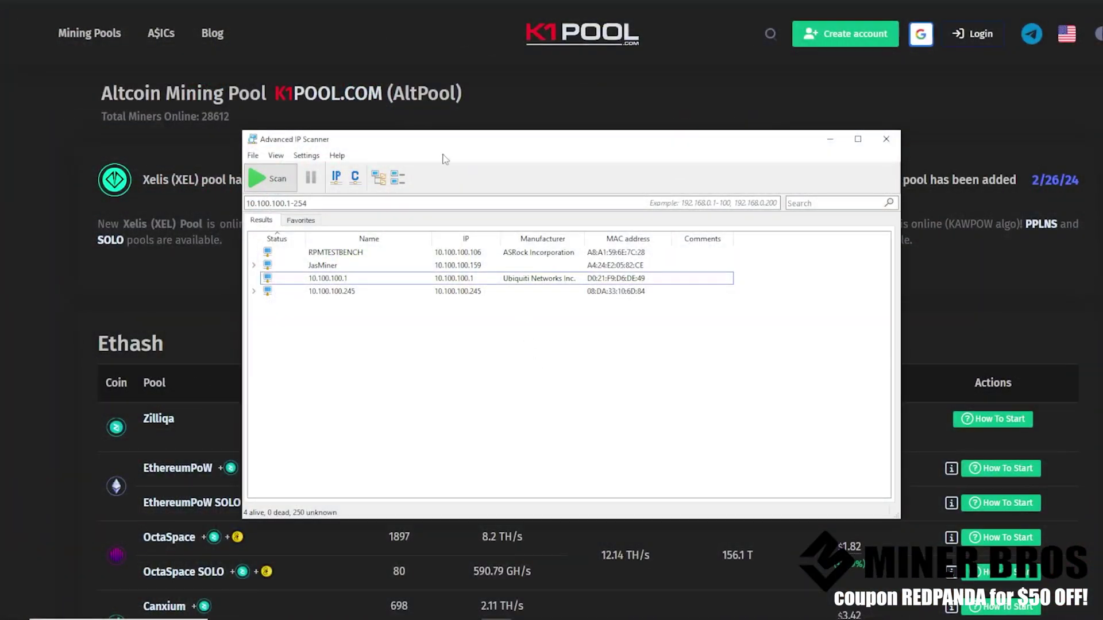
# Select the JasMiner at 10.100.100.159 in Advanced IP Scanner and open its HTTP address in the browser
pyautogui.moveTo(453, 140); pyautogui.dragTo(454, 123)
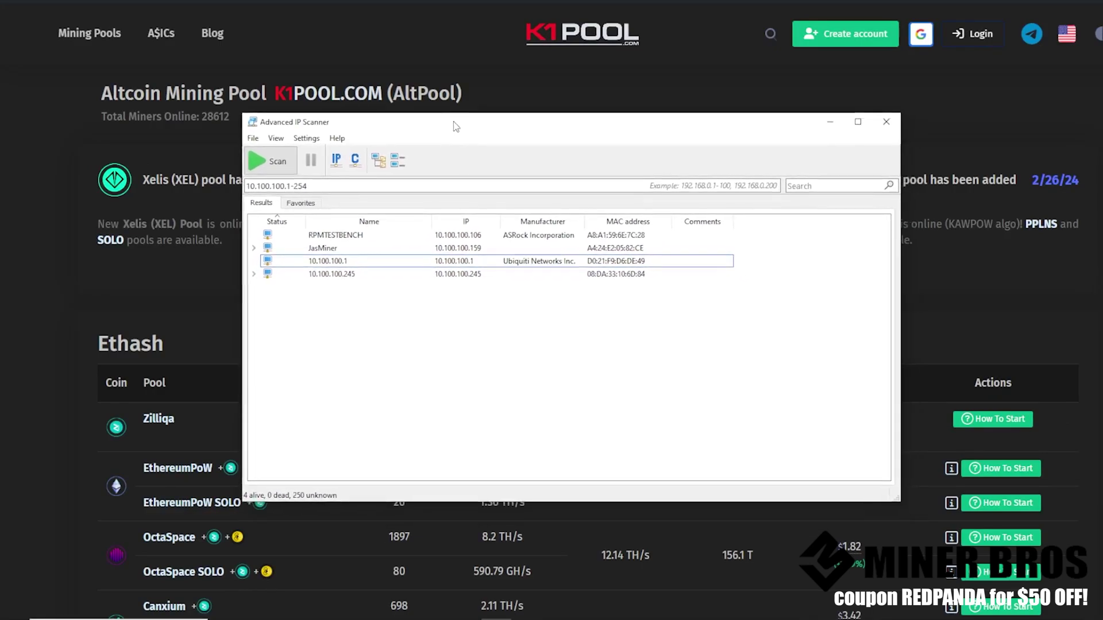
pyautogui.moveTo(458, 127); pyautogui.dragTo(449, 119)
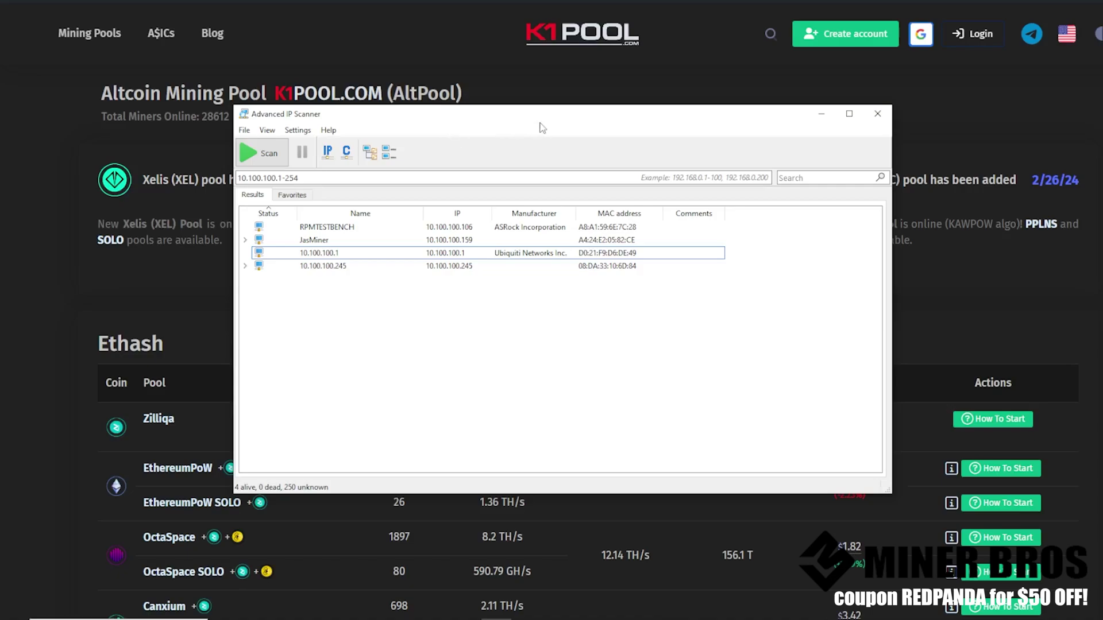
pyautogui.click(336, 240)
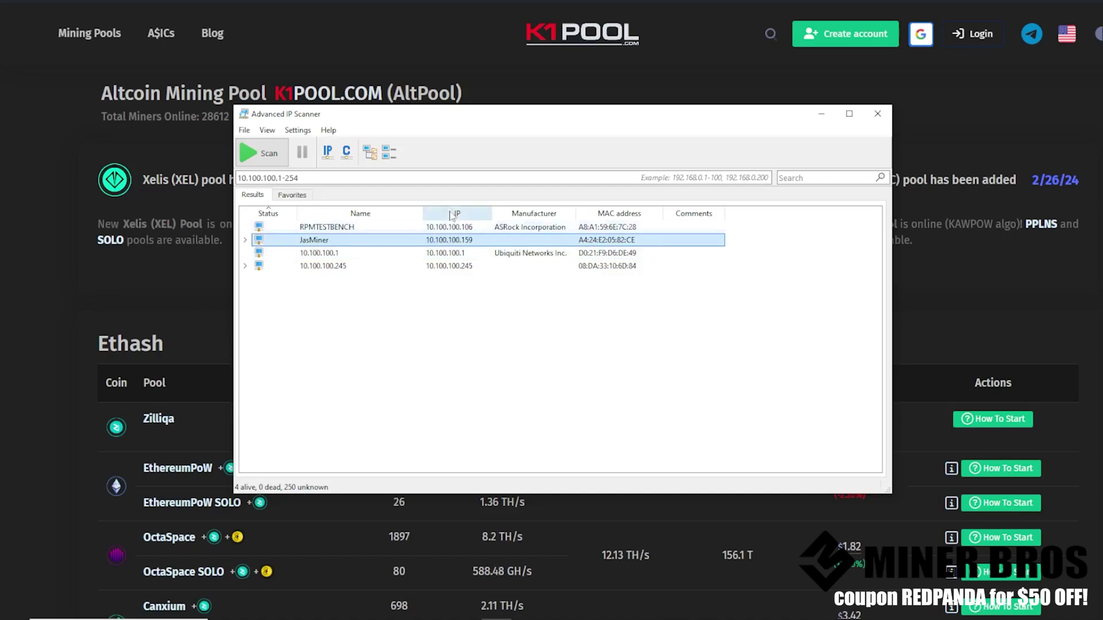
pyautogui.moveTo(349, 119); pyautogui.dragTo(330, 106)
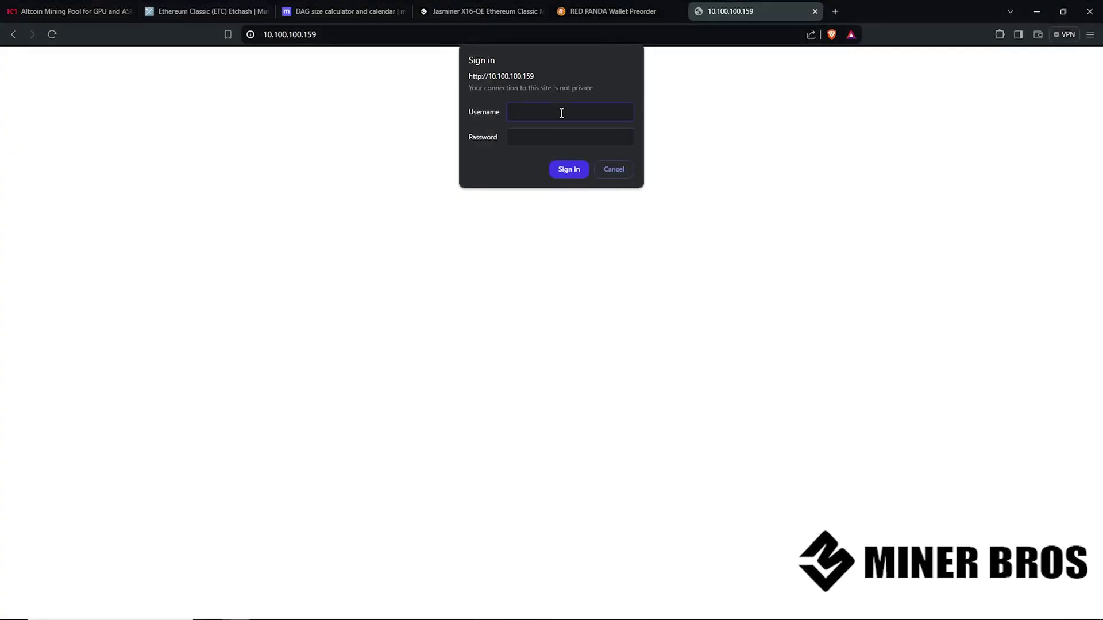
# Sign in to the miner's web interface, decline saving the password, and zoom the page to 125%
pyautogui.click(326, 34)
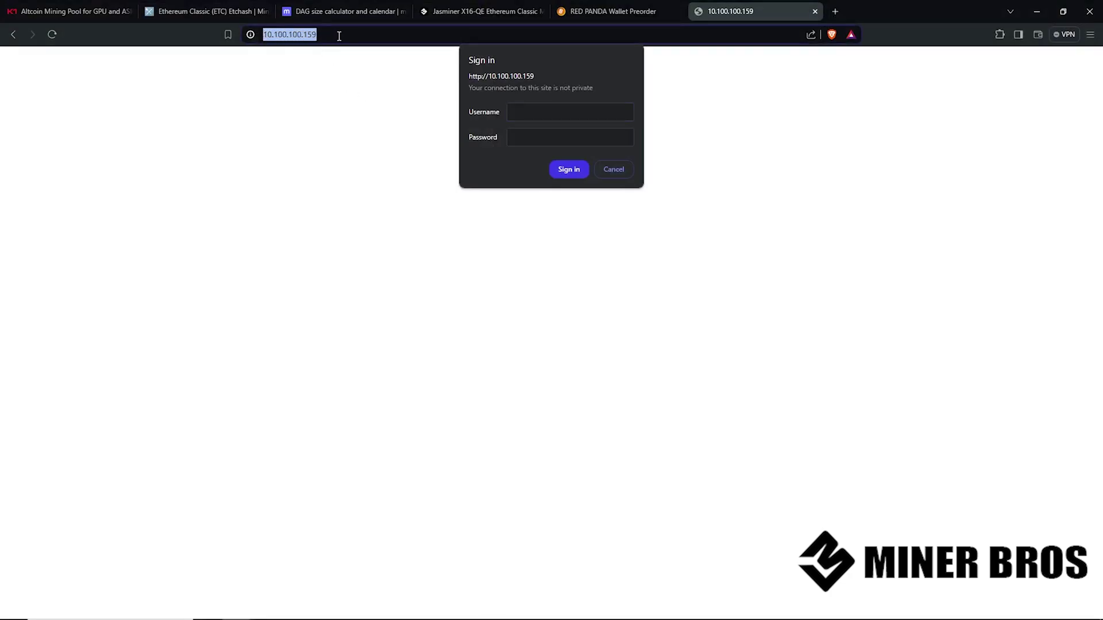
pyautogui.press('Return')
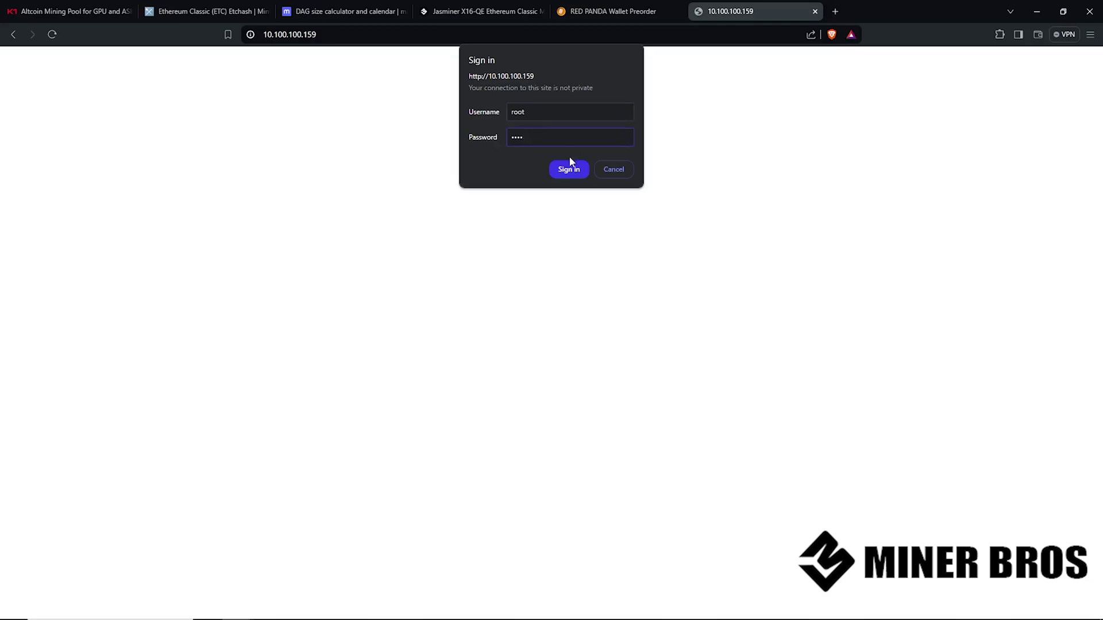
pyautogui.click(570, 171)
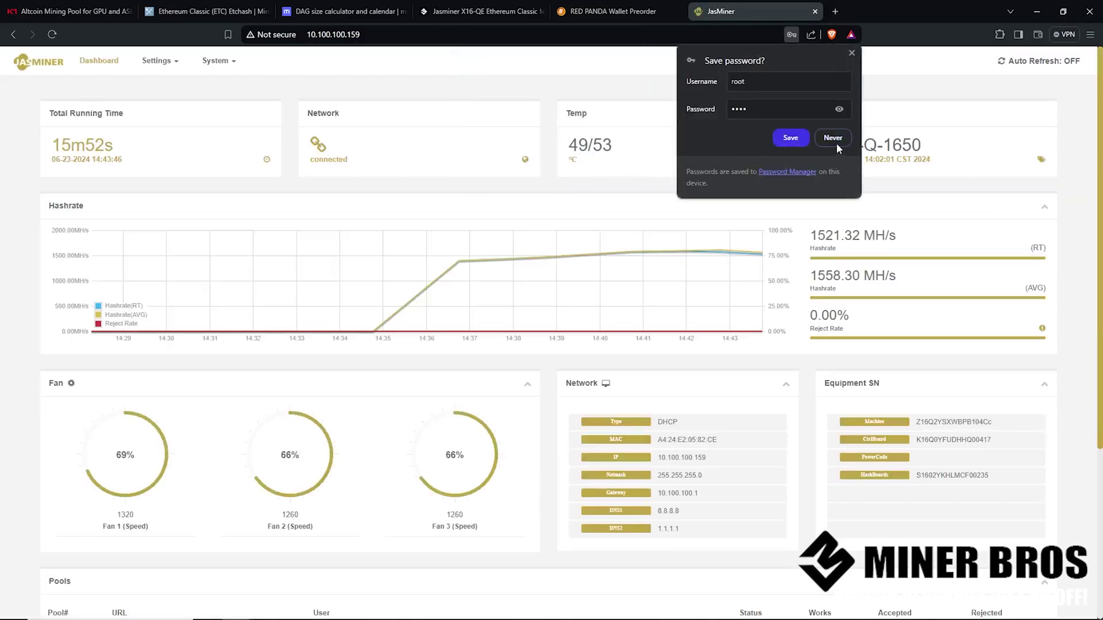
pyautogui.click(834, 141)
pyautogui.hotkey('ctrl', '+')
pyautogui.hotkey('ctrl', '+')
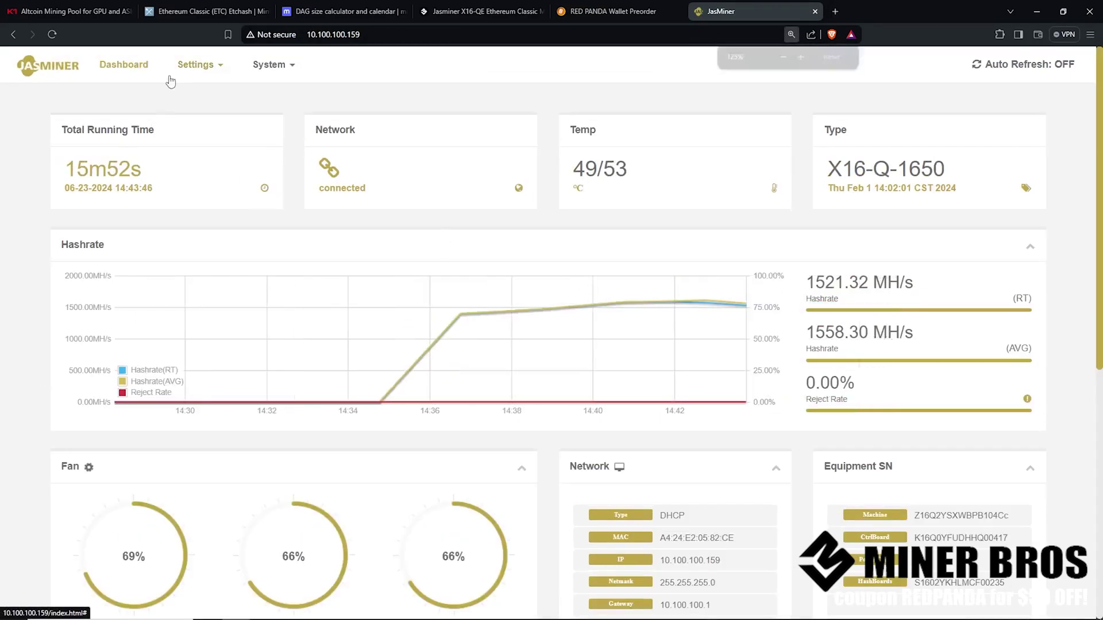
# Open the Miner pool settings page from the Settings menu
pyautogui.click(194, 70)
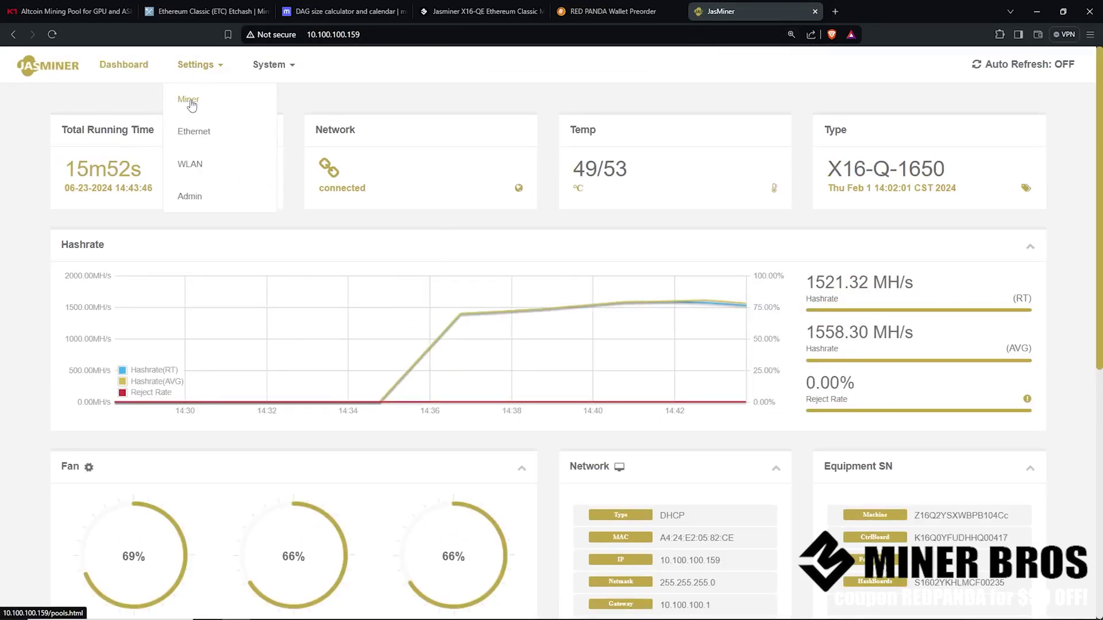
pyautogui.click(358, 89)
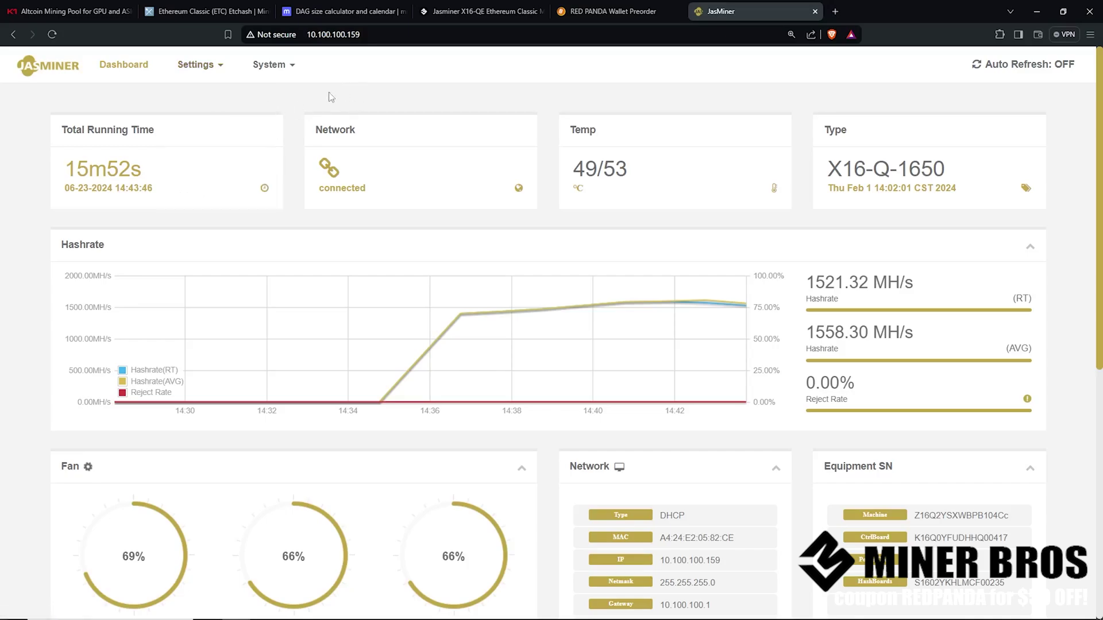
pyautogui.click(204, 71)
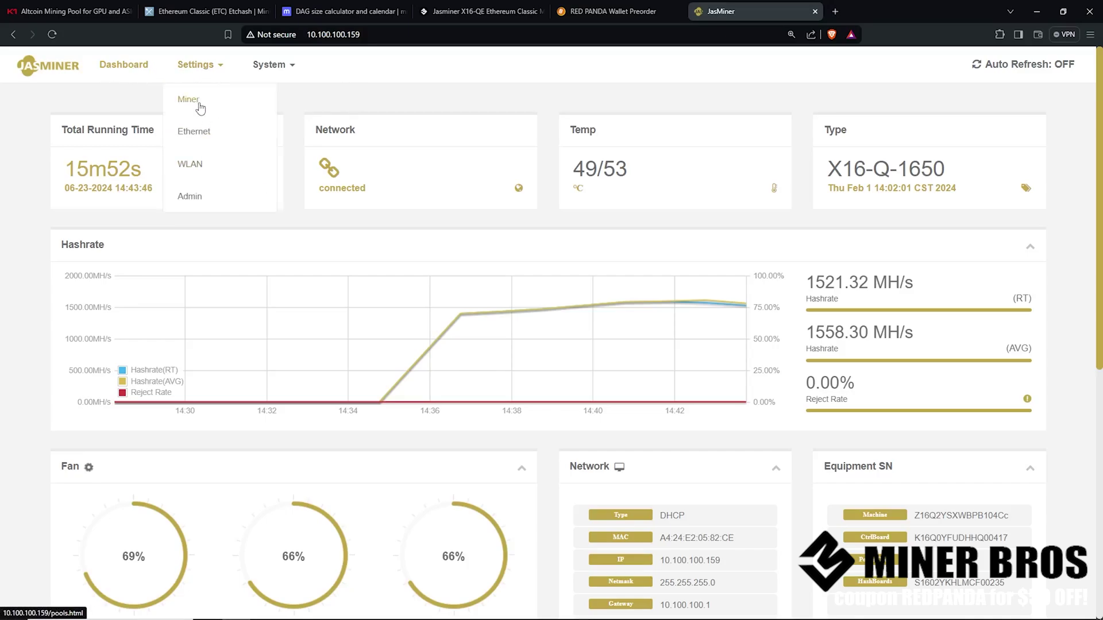
pyautogui.click(198, 103)
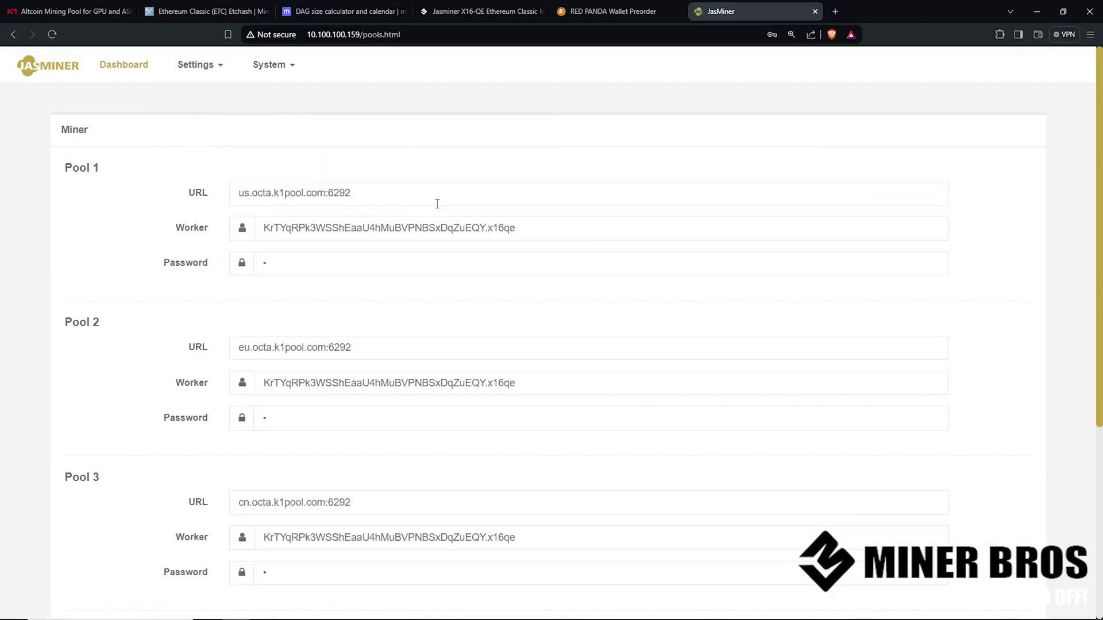
# Scroll through the three octa.k1pool.com pool entries, then switch to the Ethereum Classic pool rankings
pyautogui.scroll(-3, 438, 204)
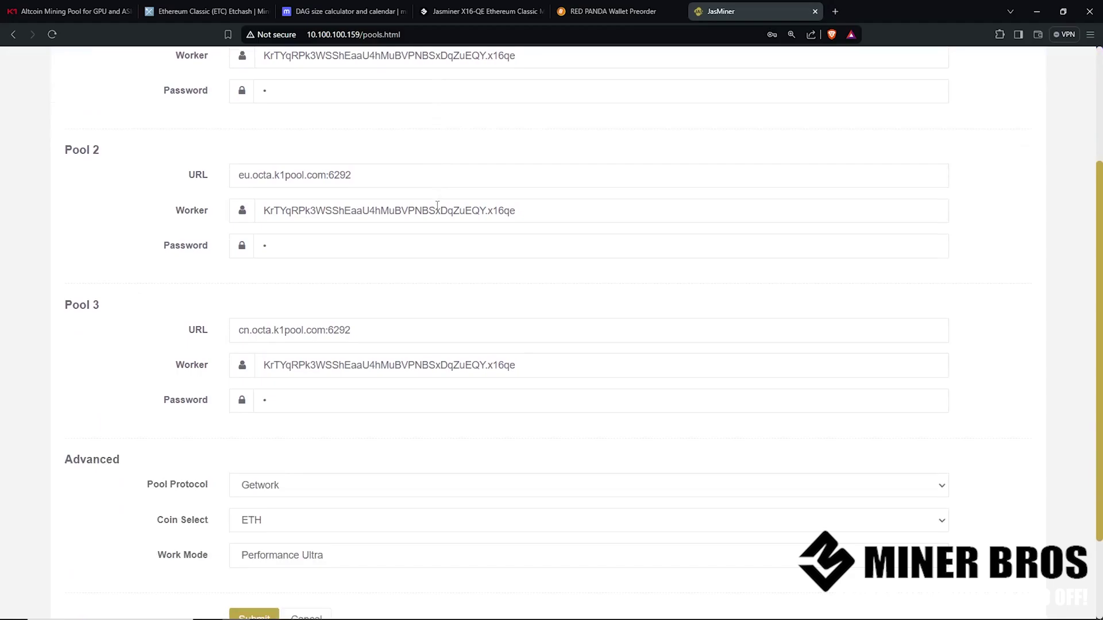
pyautogui.scroll(3, 437, 205)
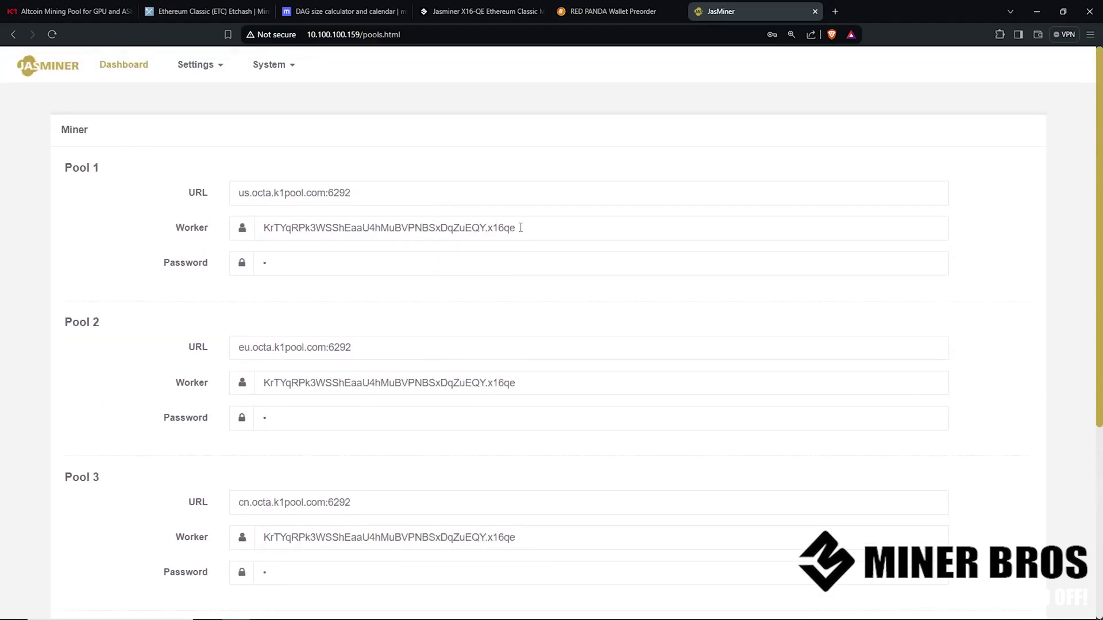
pyautogui.click(512, 230)
pyautogui.scroll(-4, 500, 235)
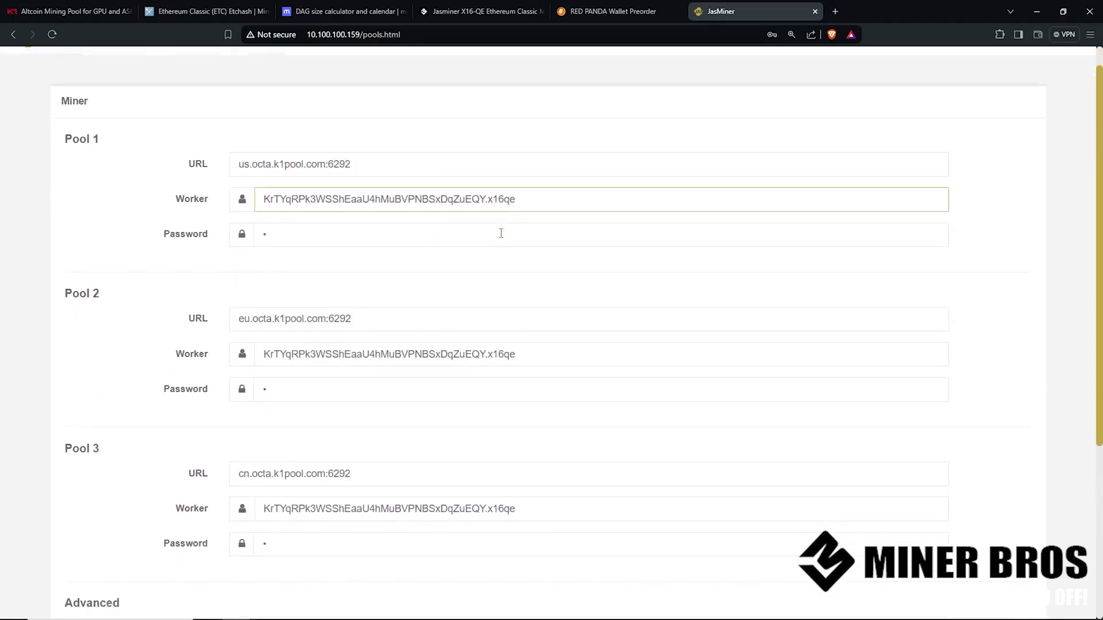
pyautogui.scroll(4, 501, 236)
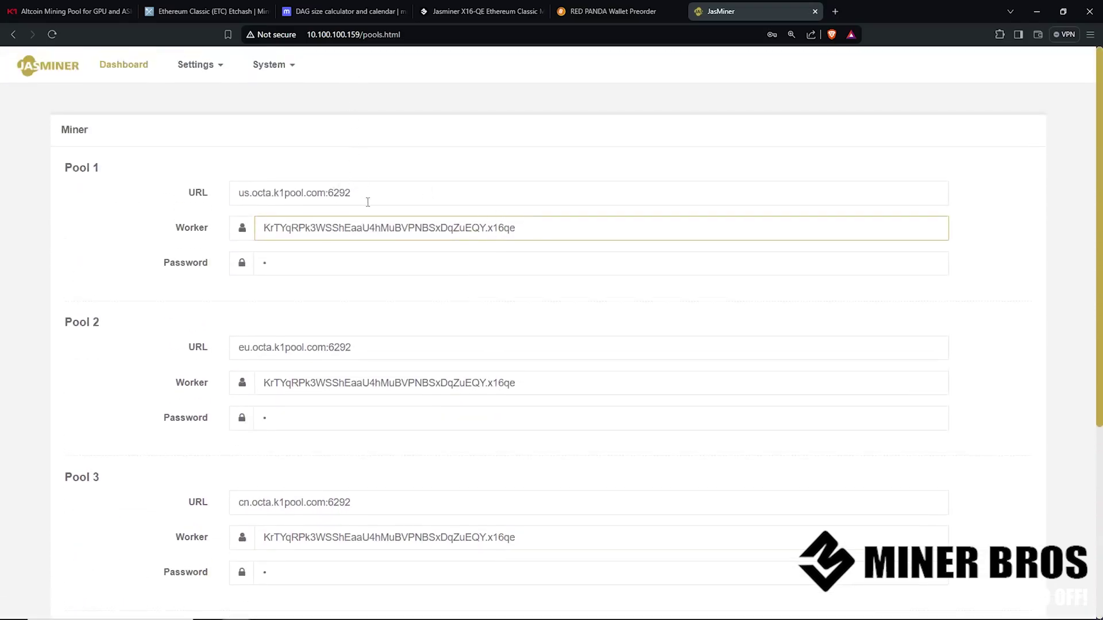
pyautogui.click(205, 13)
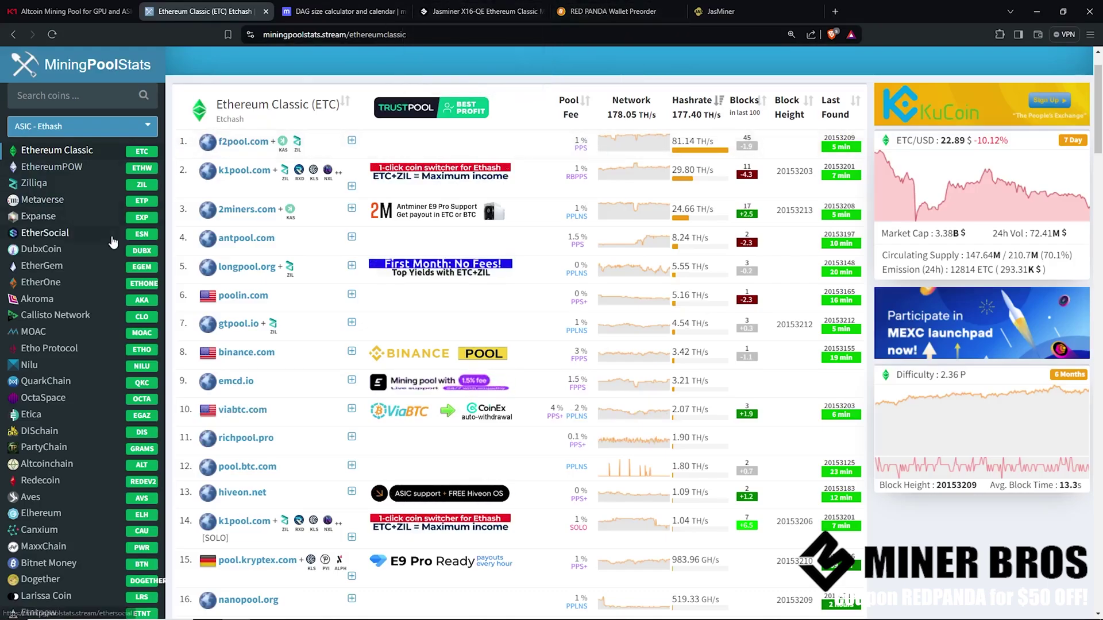
# Open the OctaSpace pool list in a new tab, then go to the RED PANDA wallet preorder page
pyautogui.rightClick(49, 402)
pyautogui.click(104, 412)
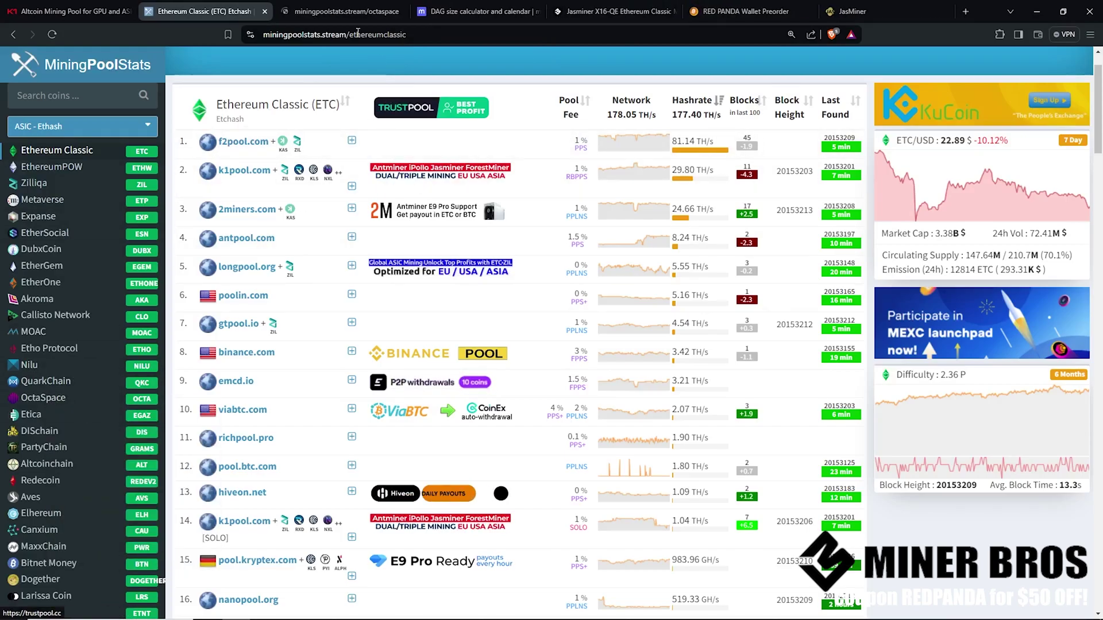
pyautogui.click(332, 12)
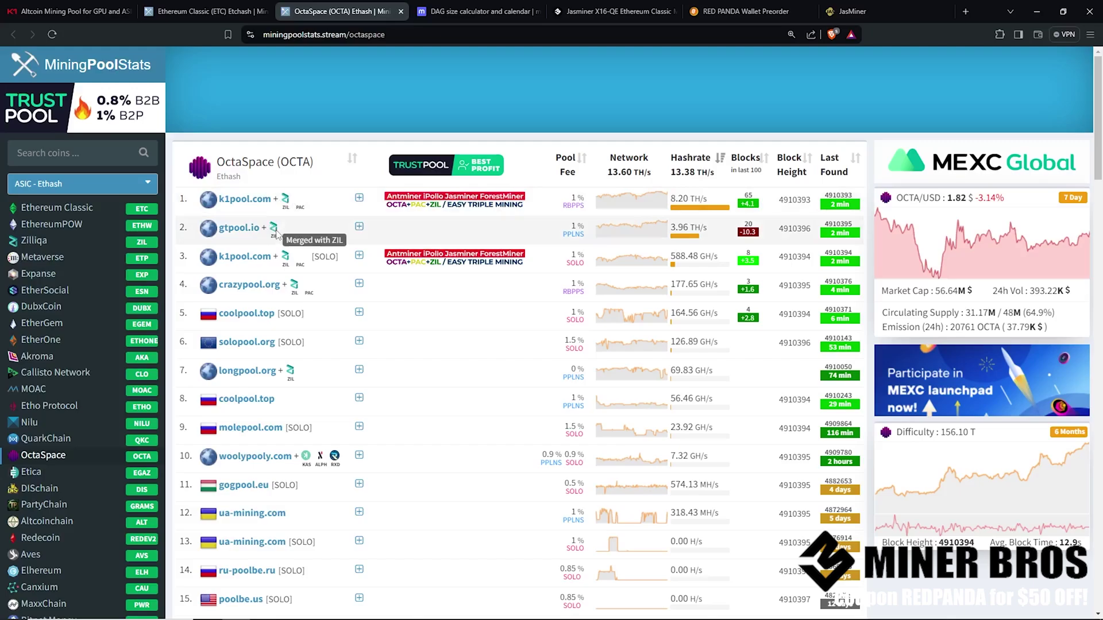
pyautogui.click(745, 11)
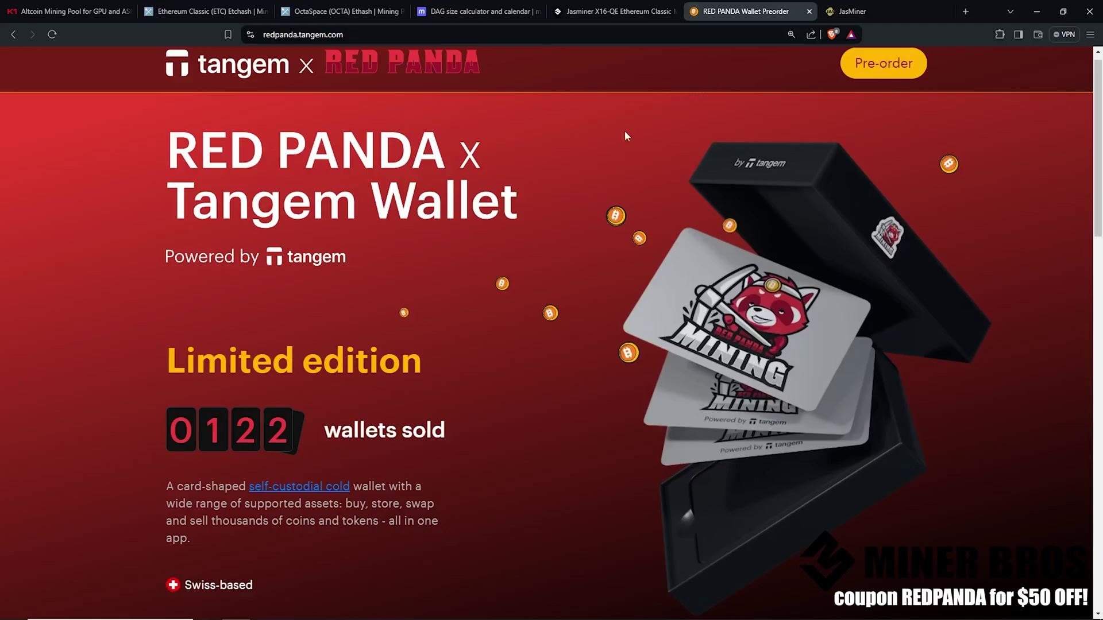
# Scroll through the RED PANDA wallet features and return to the Ethereum Classic (ETC) Etchash rankings
pyautogui.scroll(-10, 666, 326)
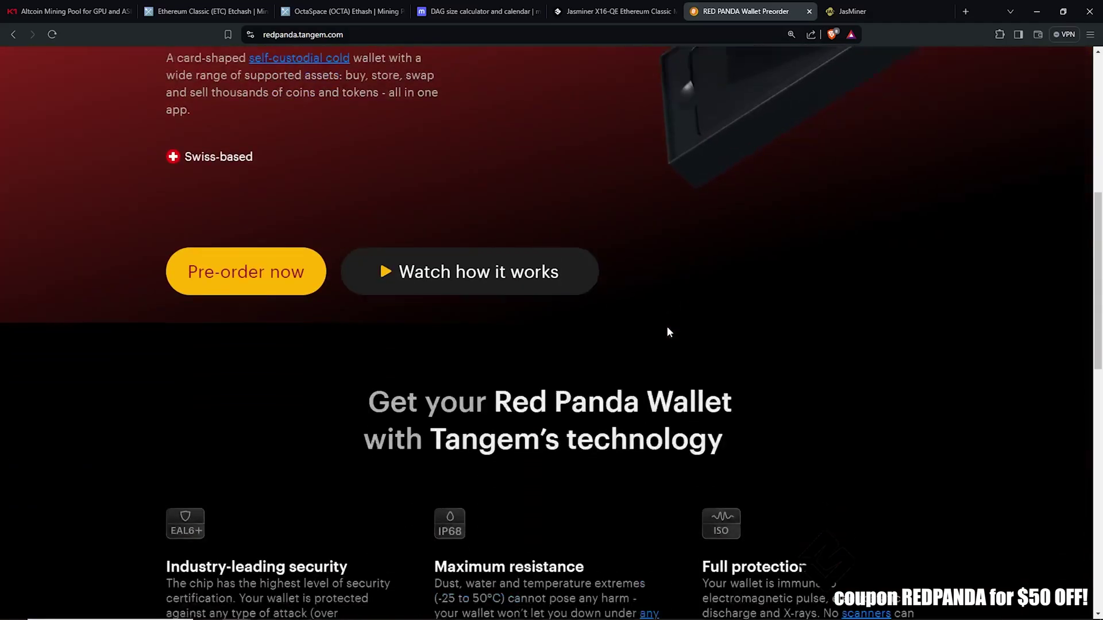
pyautogui.scroll(-3, 678, 318)
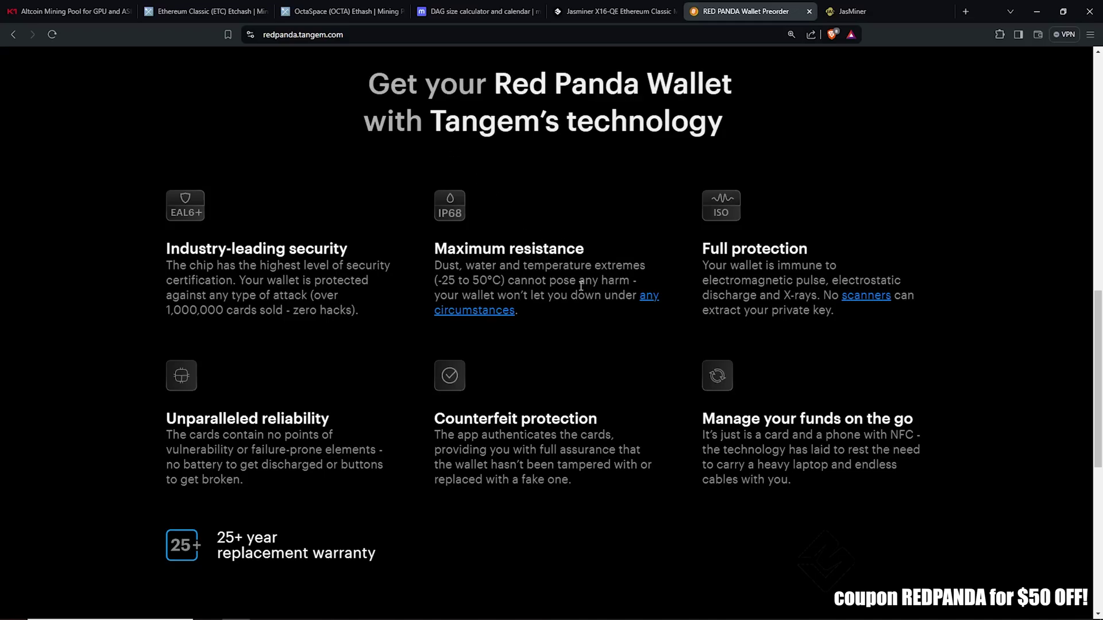
pyautogui.scroll(10, 581, 286)
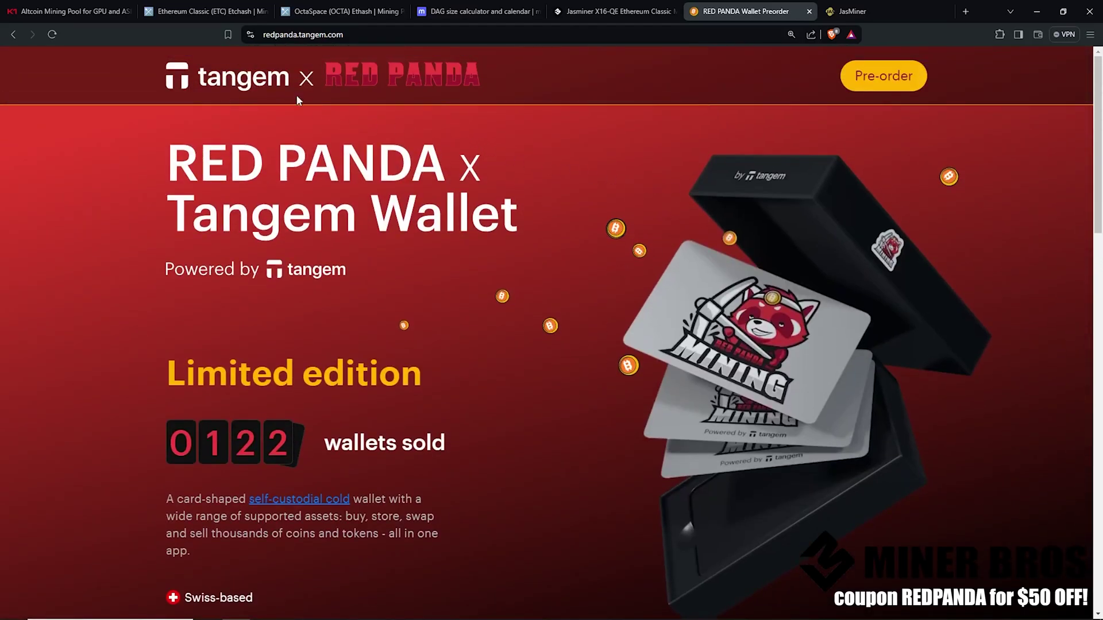
pyautogui.click(203, 14)
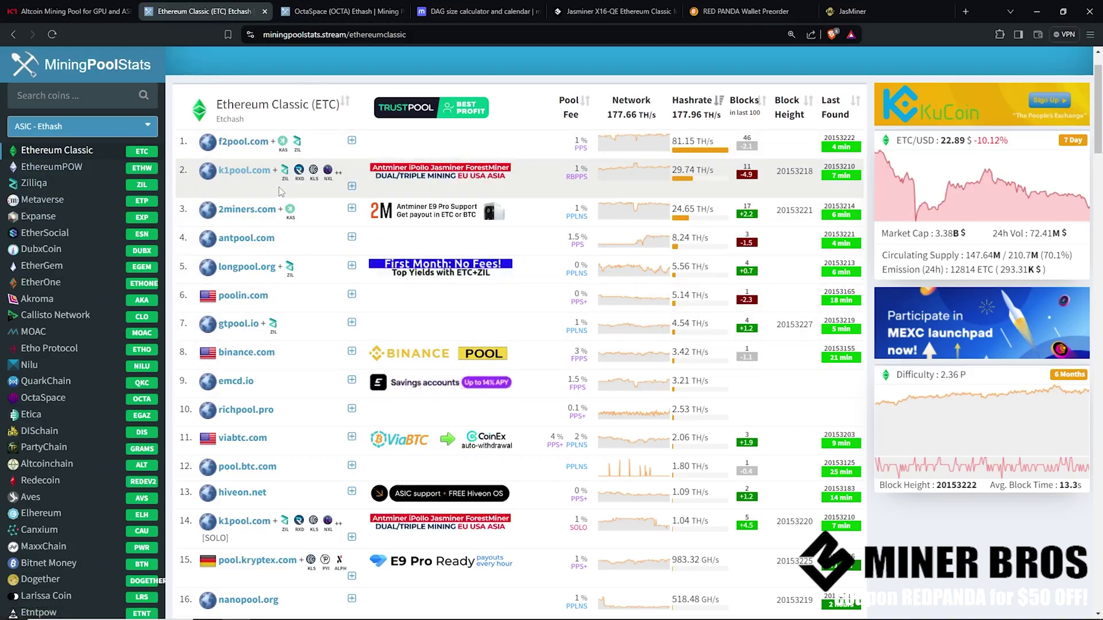
# Copy the USA Jasminer X16 TCP address from K1Pool's ETC How To Start page
pyautogui.click(252, 173)
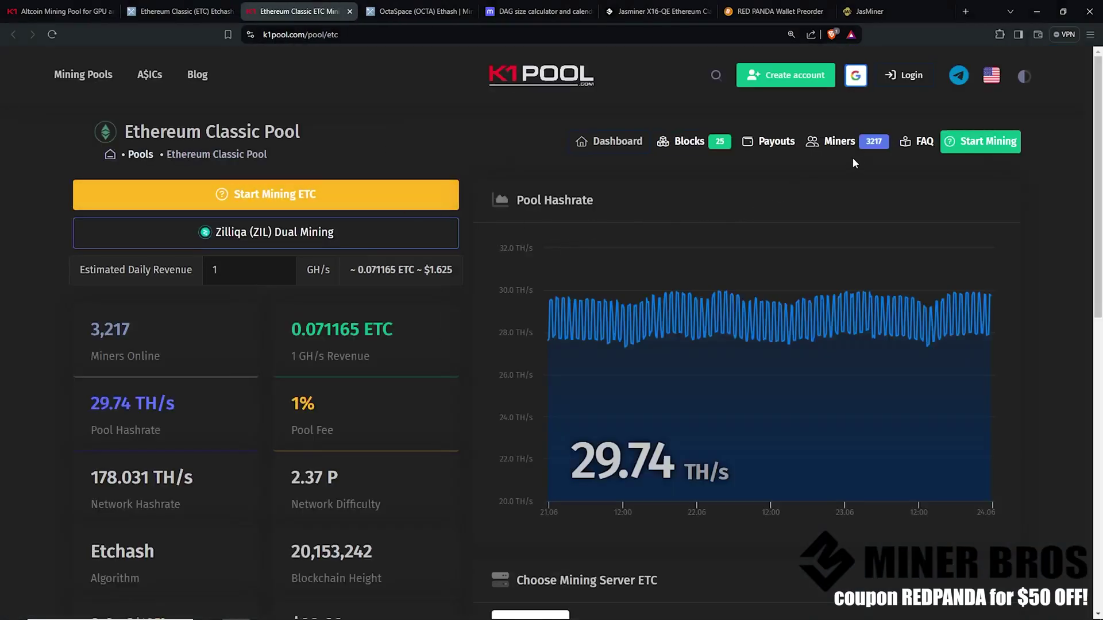
pyautogui.click(975, 145)
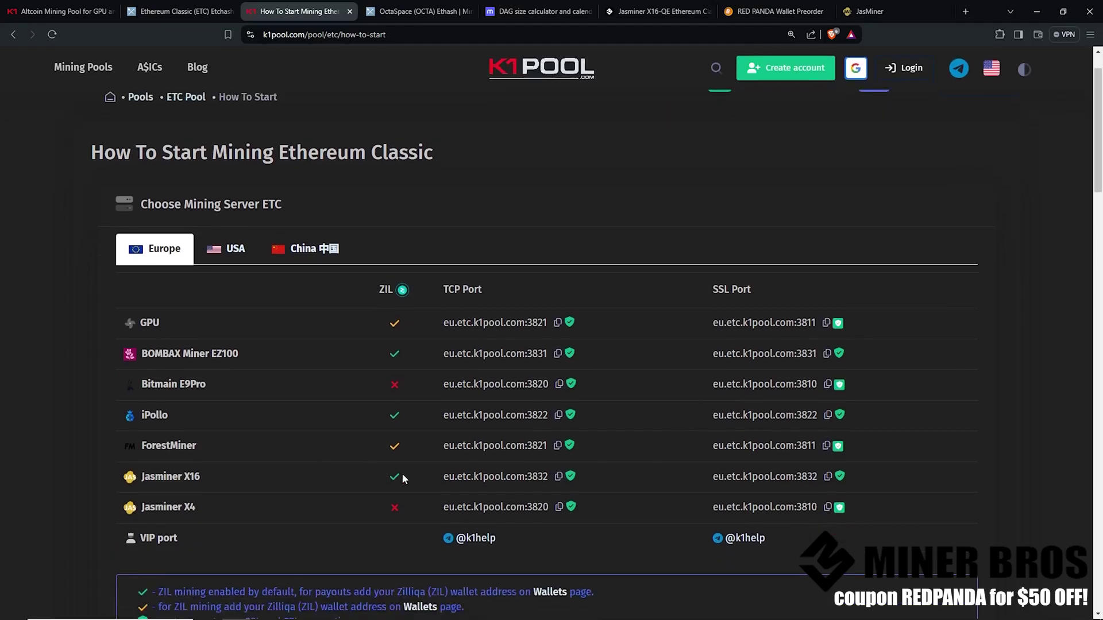
pyautogui.click(558, 477)
pyautogui.click(239, 250)
pyautogui.click(313, 257)
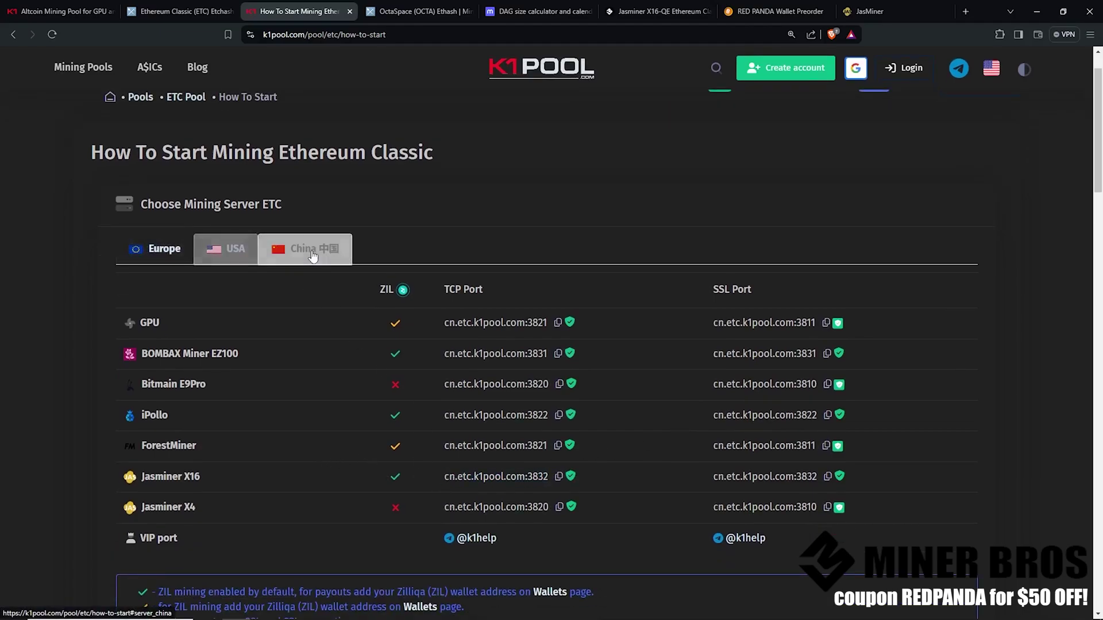
pyautogui.click(156, 261)
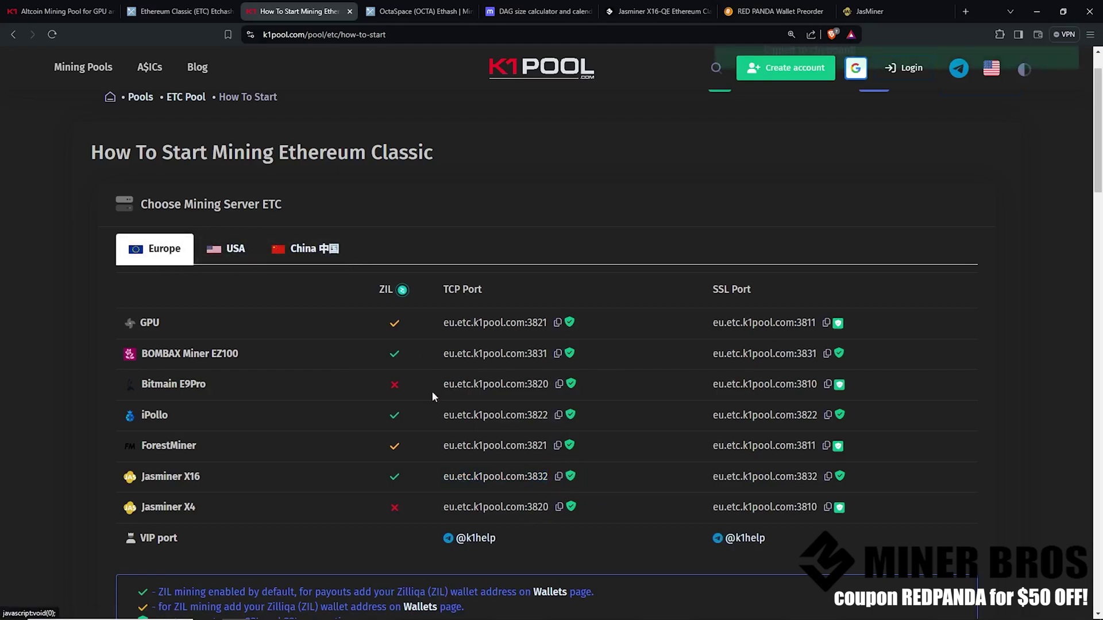
pyautogui.click(236, 252)
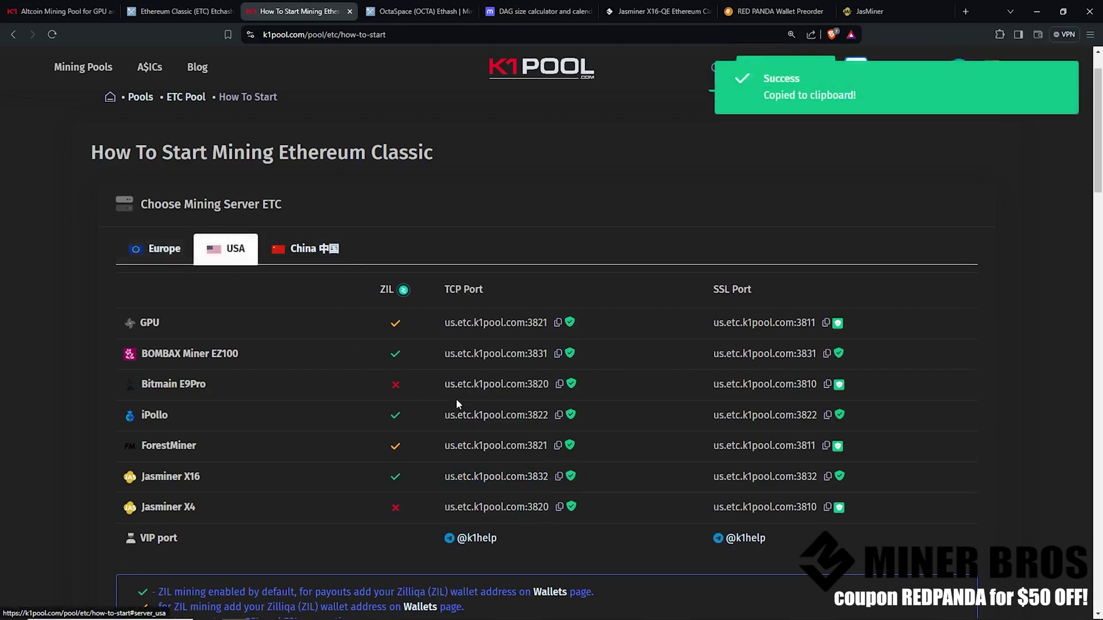
pyautogui.click(559, 477)
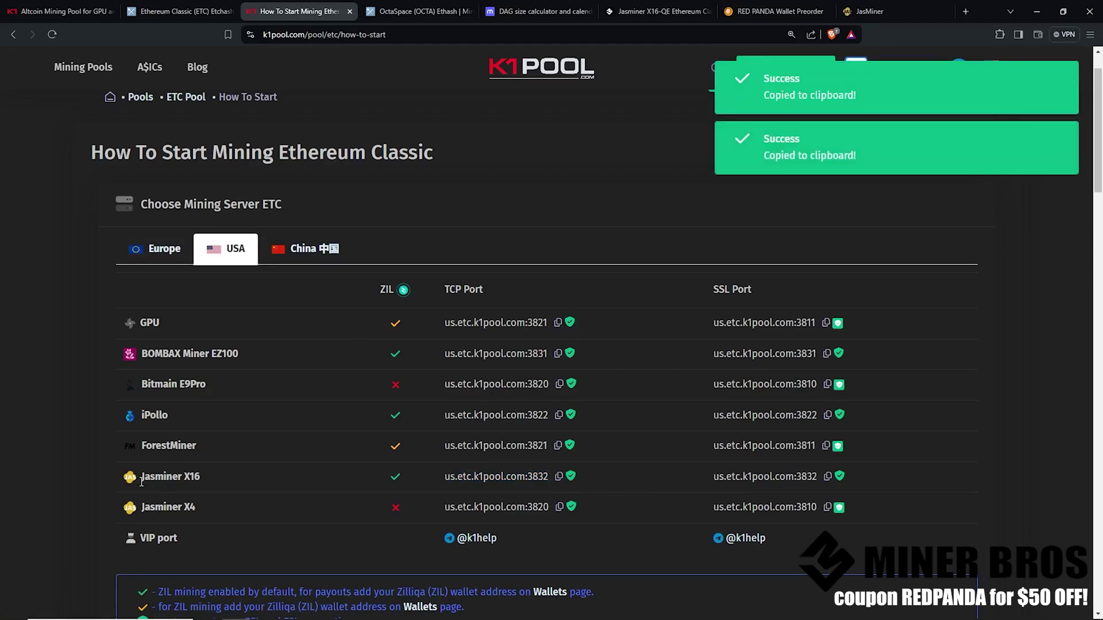
pyautogui.moveTo(147, 483); pyautogui.dragTo(212, 489)
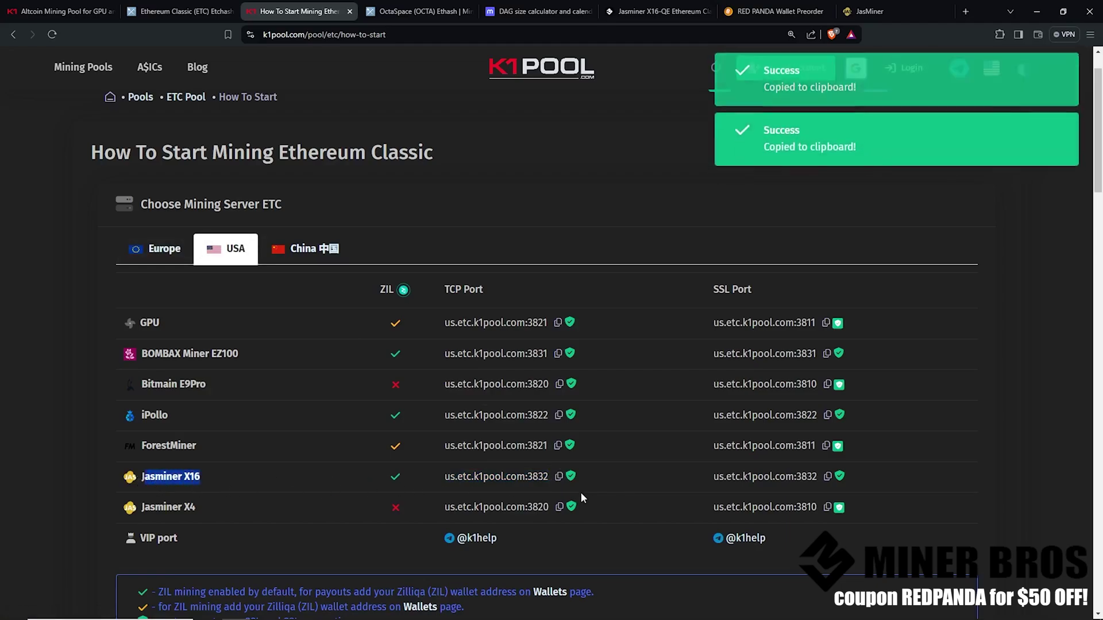
pyautogui.click(233, 484)
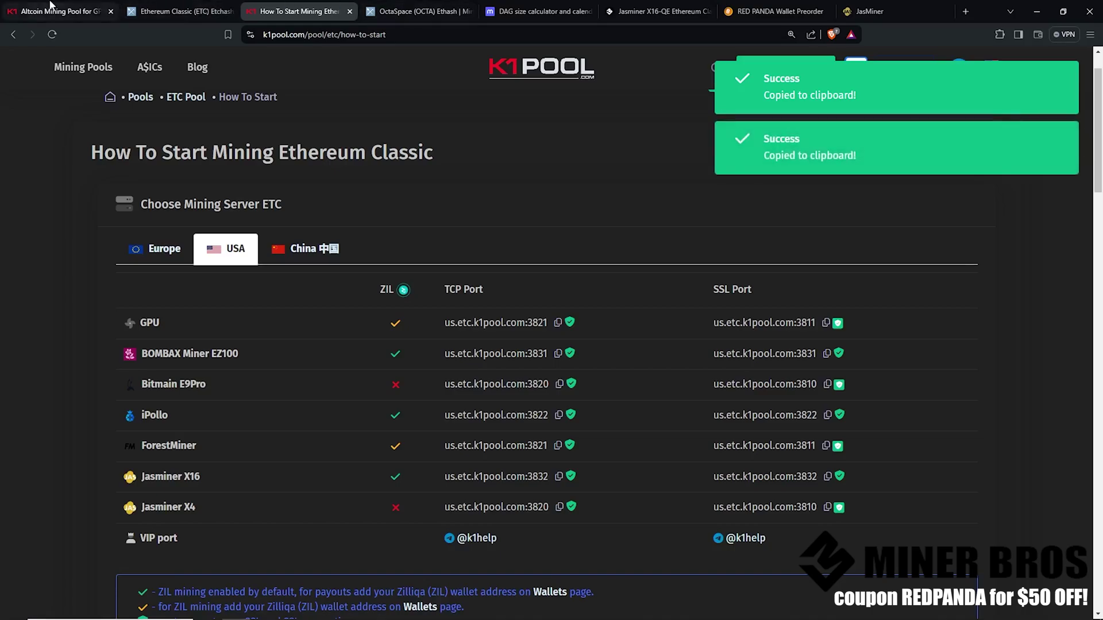
# Paste it into JasMiner's Pool 1 URL, making it us.etc.k1pool.com:3832
pyautogui.click(871, 13)
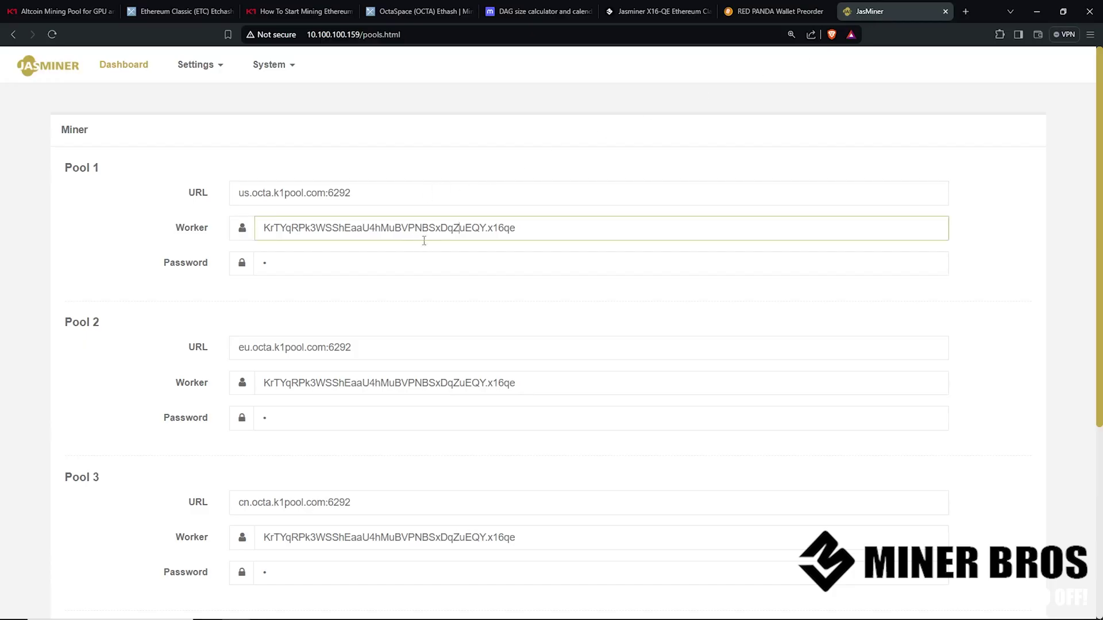
pyautogui.moveTo(362, 188); pyautogui.dragTo(69, 188)
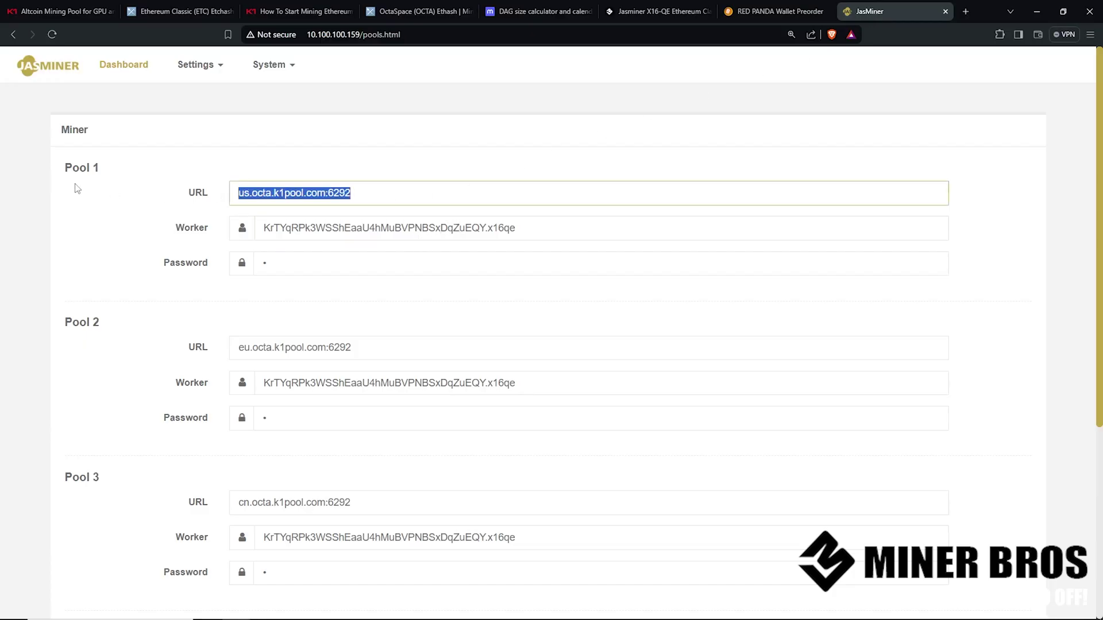
pyautogui.hotkey('ctrl', 'v')
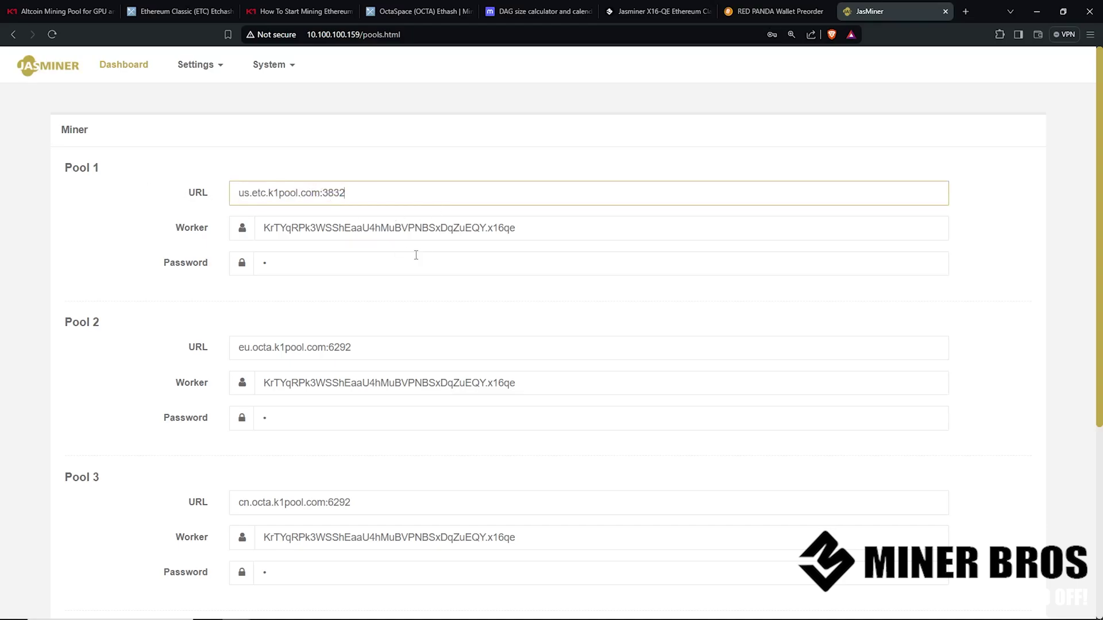
# Set Pool 2's URL to K1Pool's China address cn.etc.k1pool.com:3832
pyautogui.moveTo(361, 347); pyautogui.dragTo(143, 345)
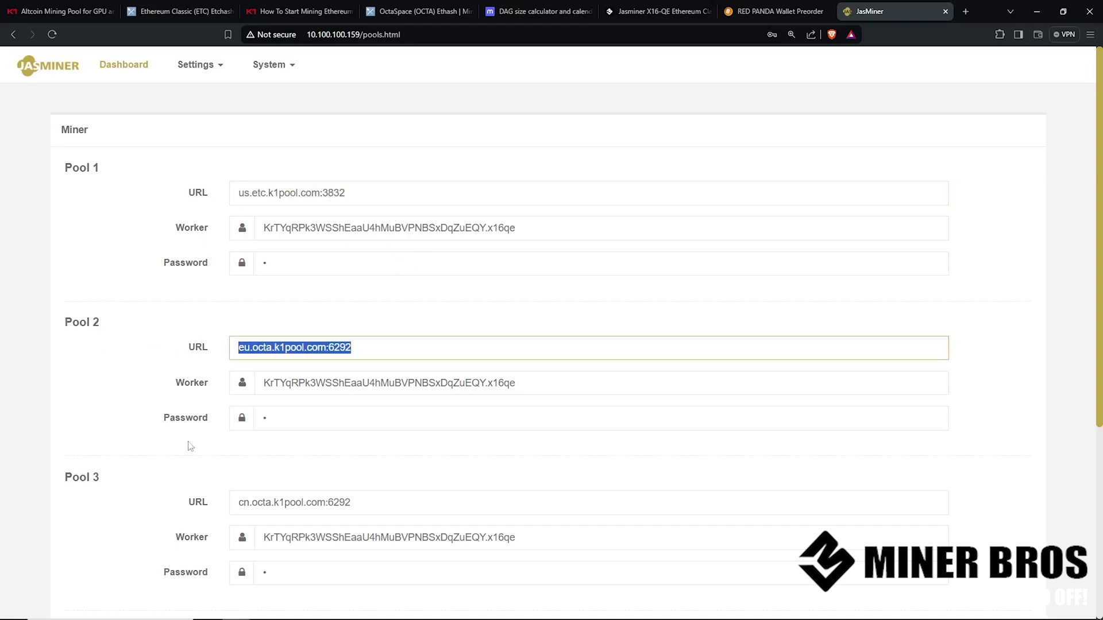
pyautogui.click(299, 11)
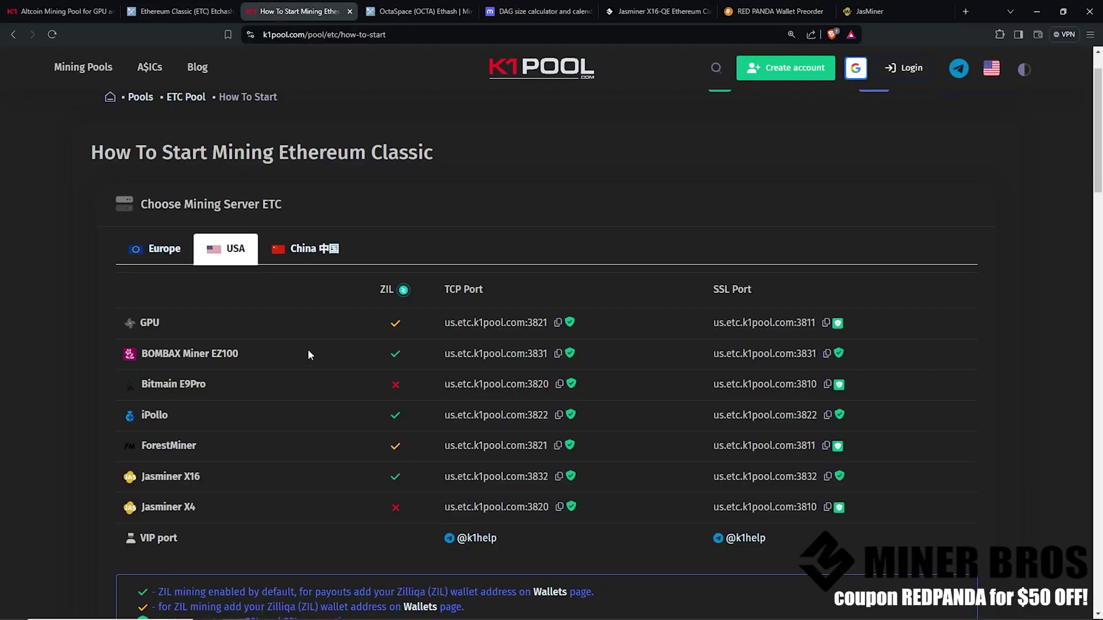
pyautogui.click(308, 251)
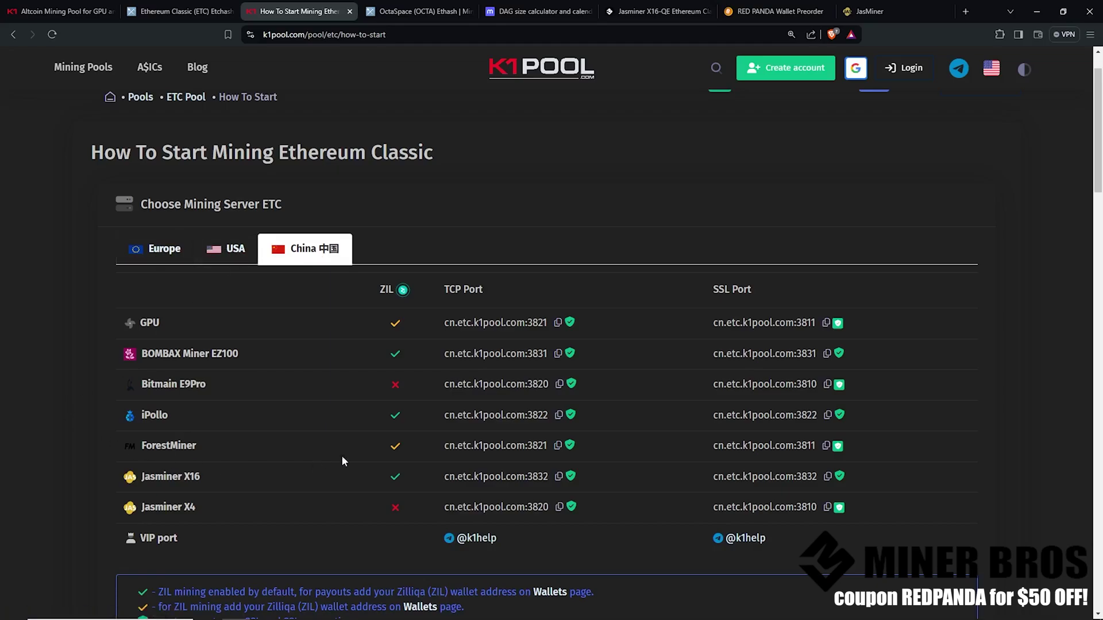
pyautogui.click(558, 477)
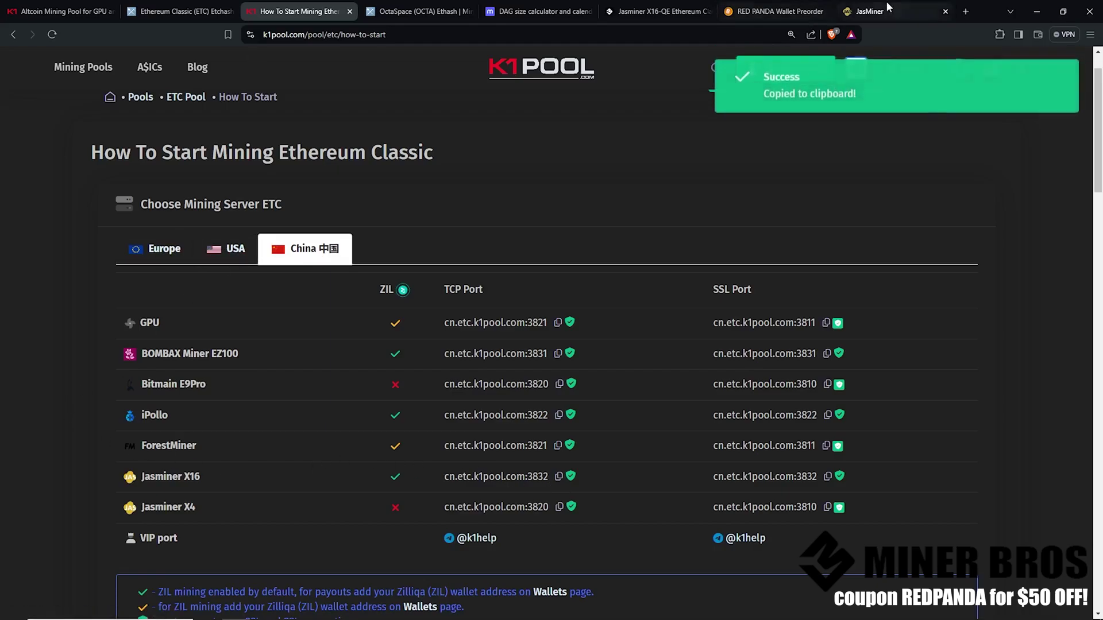
pyautogui.click(867, 11)
pyautogui.moveTo(375, 342); pyautogui.dragTo(172, 343)
pyautogui.hotkey('ctrl', 'v')
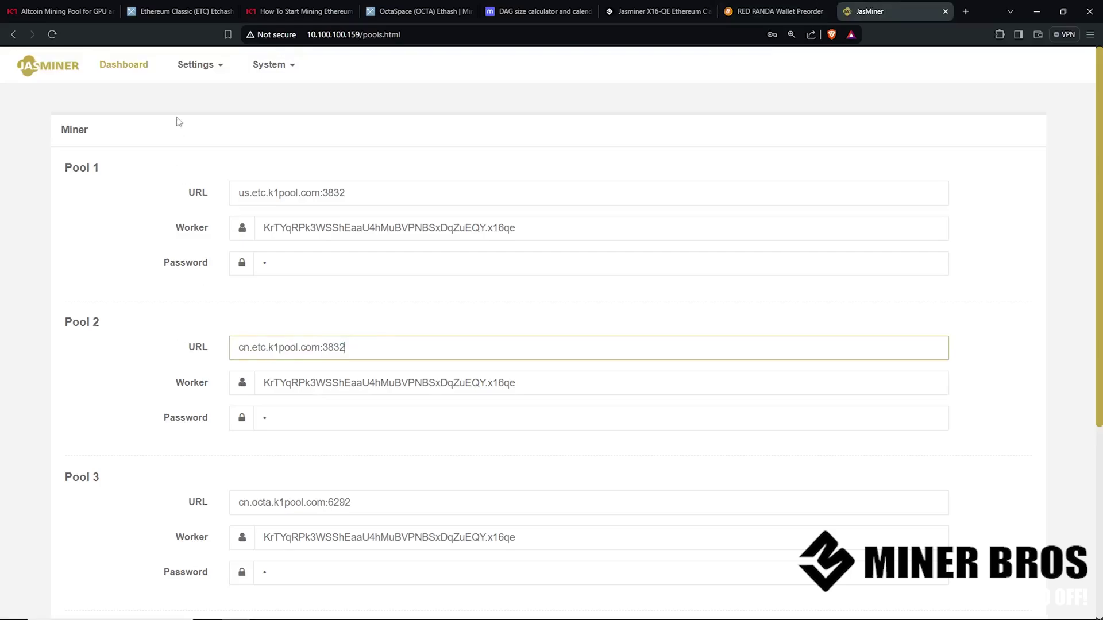
# Set Pool 3's URL to K1Pool's Europe address eu.etc.k1pool.com:3832
pyautogui.click(299, 11)
pyautogui.click(155, 249)
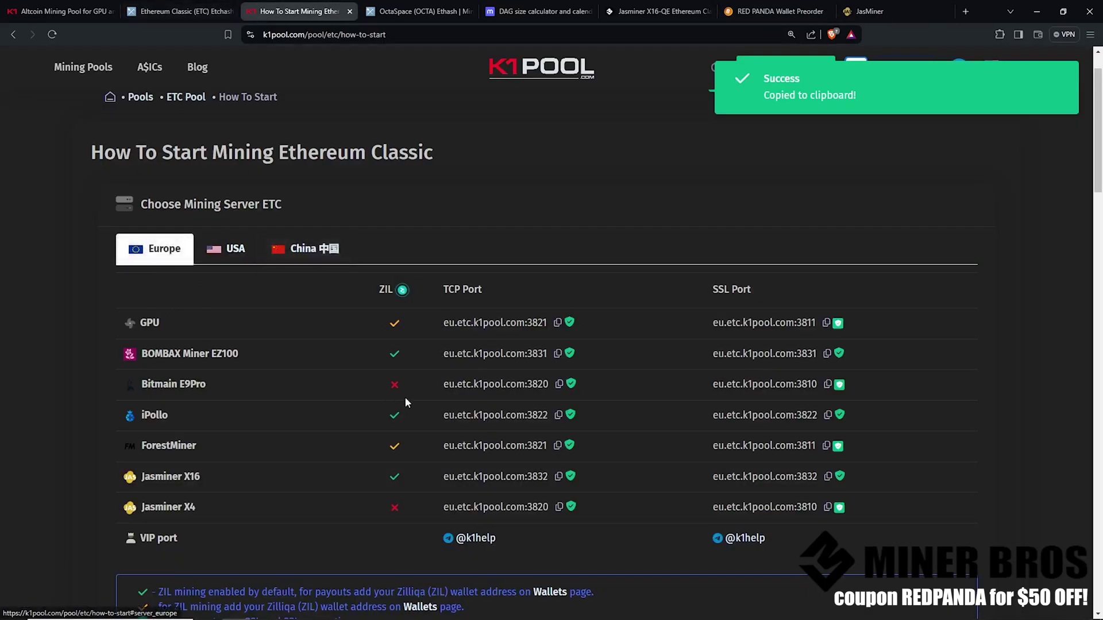
pyautogui.click(558, 477)
pyautogui.hotkey('ctrl', '9')
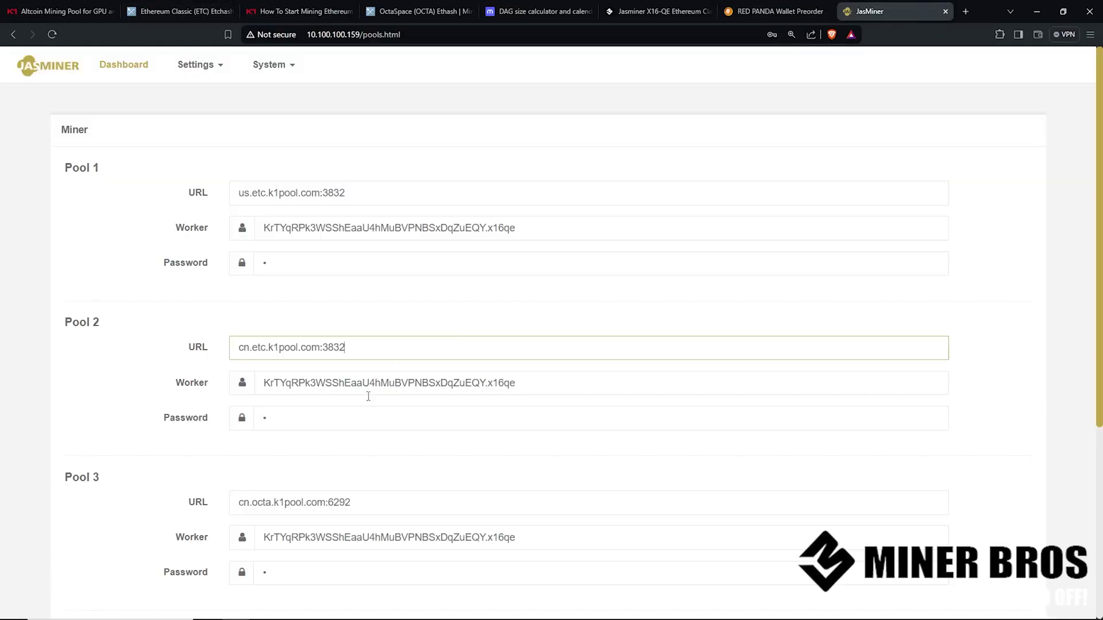
pyautogui.moveTo(371, 502); pyautogui.dragTo(173, 503)
pyautogui.hotkey('ctrl', 'v')
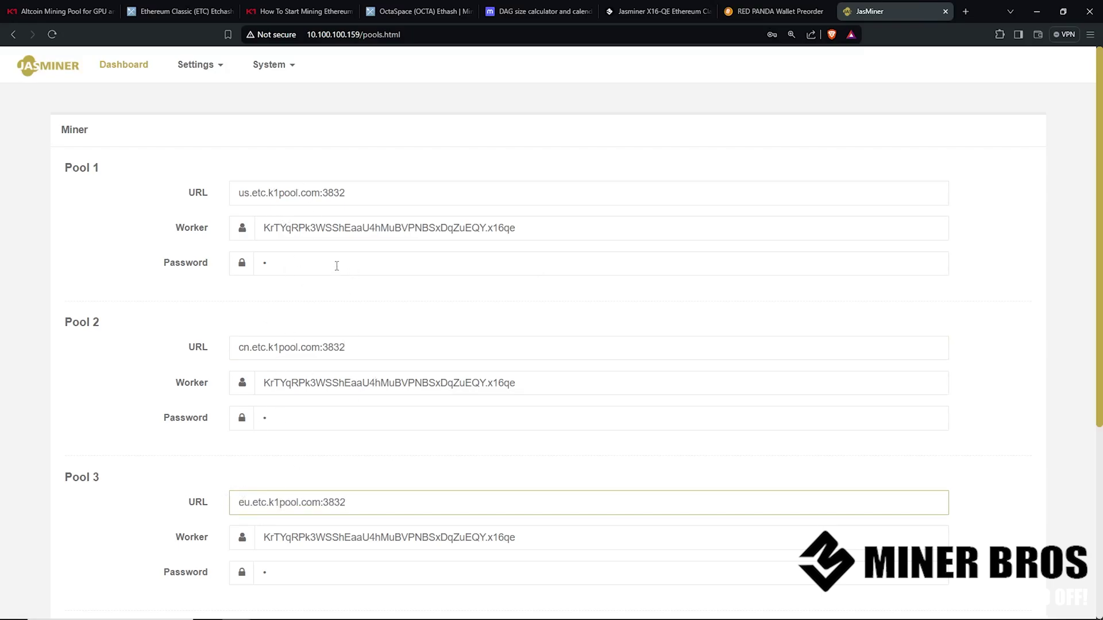
pyautogui.moveTo(263, 229); pyautogui.dragTo(560, 223)
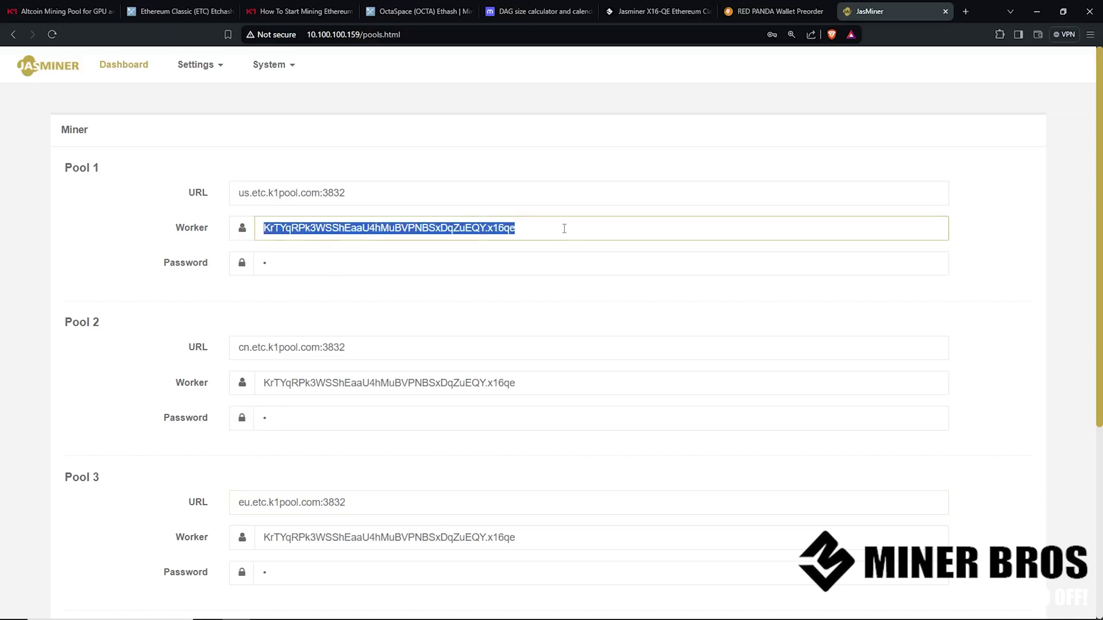
pyautogui.click(564, 228)
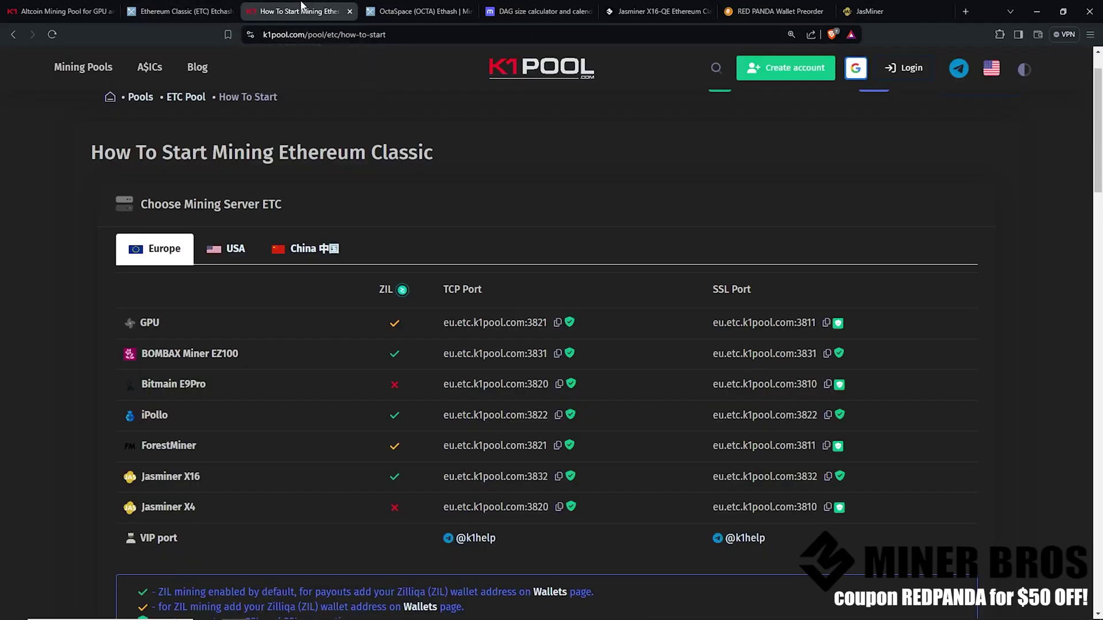
# Sign up and sign in to K1Pool with a Google account
pyautogui.click(797, 69)
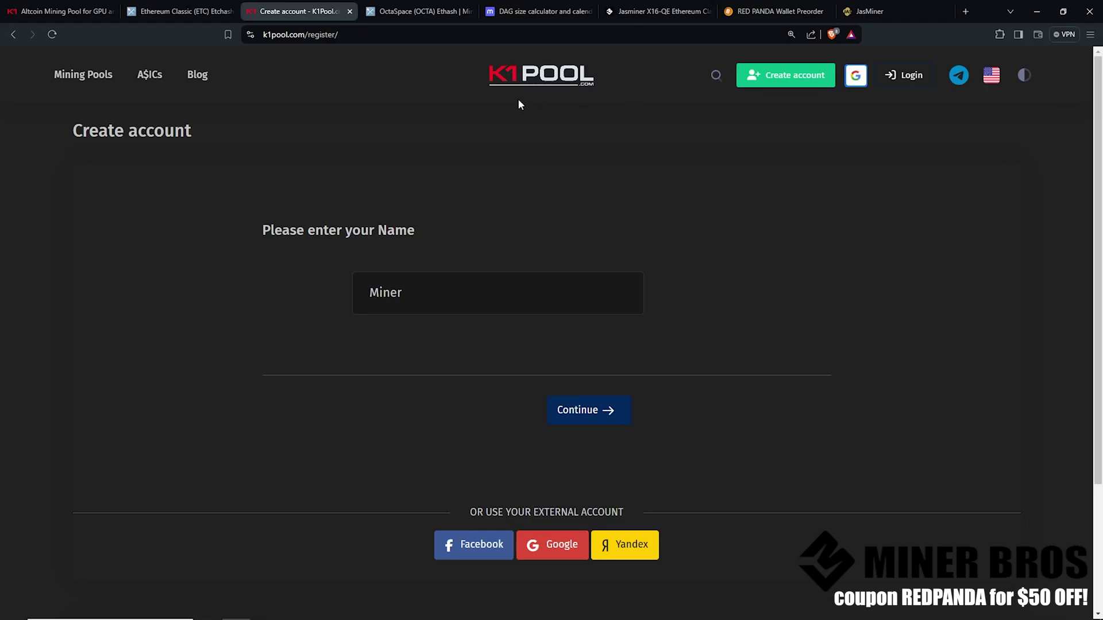
pyautogui.click(856, 80)
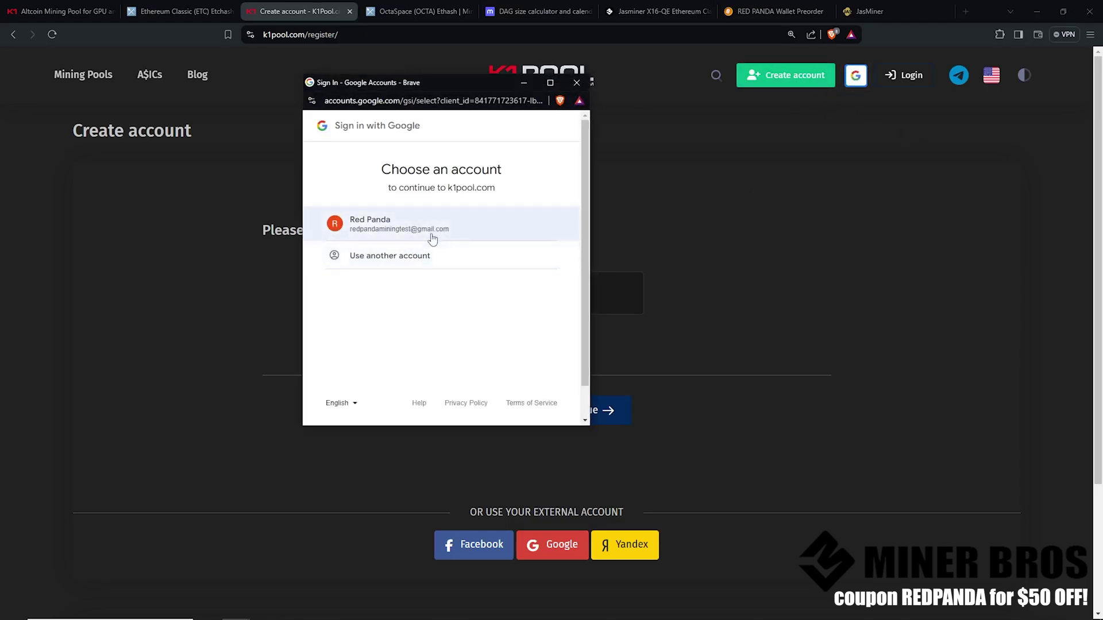
pyautogui.click(432, 233)
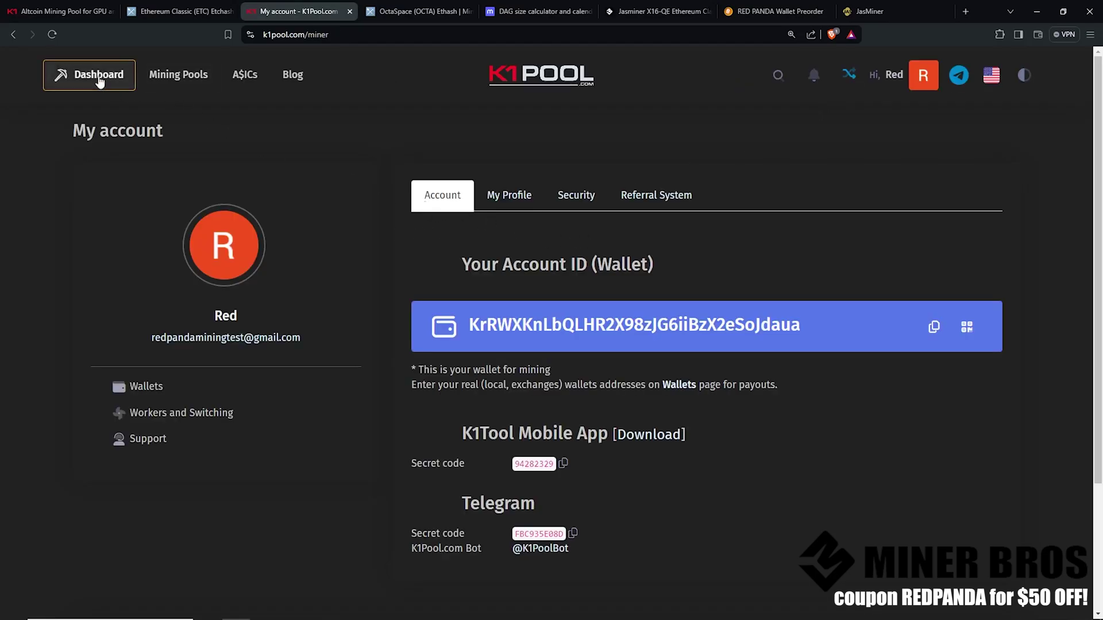
# Copy the mining wallet address from the K1Pool dashboard
pyautogui.click(95, 80)
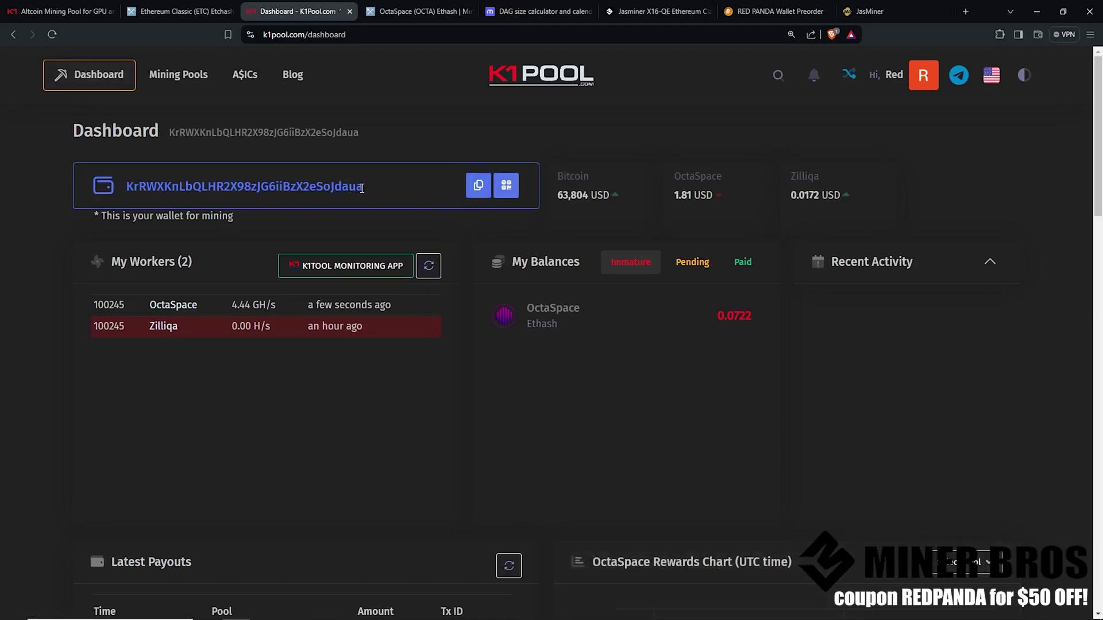
pyautogui.moveTo(362, 189); pyautogui.dragTo(109, 194)
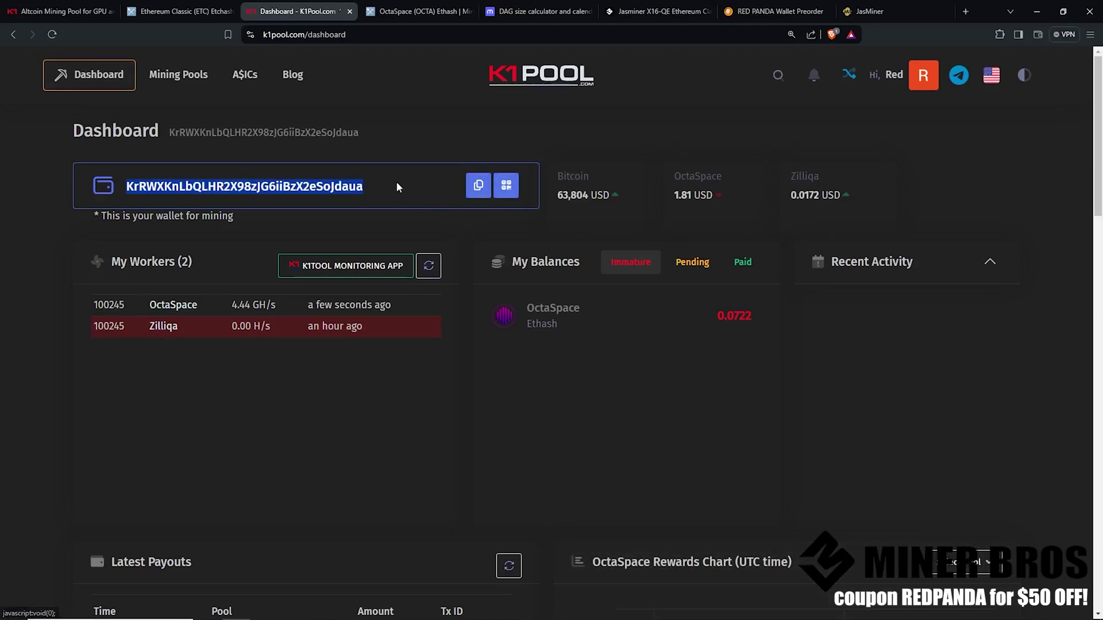
pyautogui.click(382, 191)
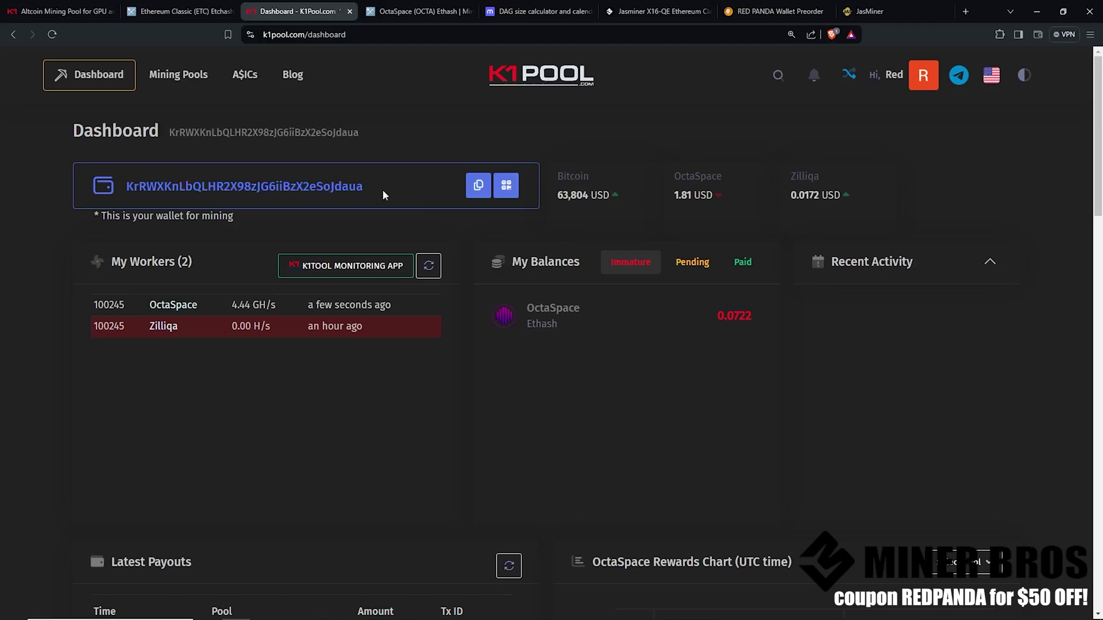
pyautogui.click(476, 187)
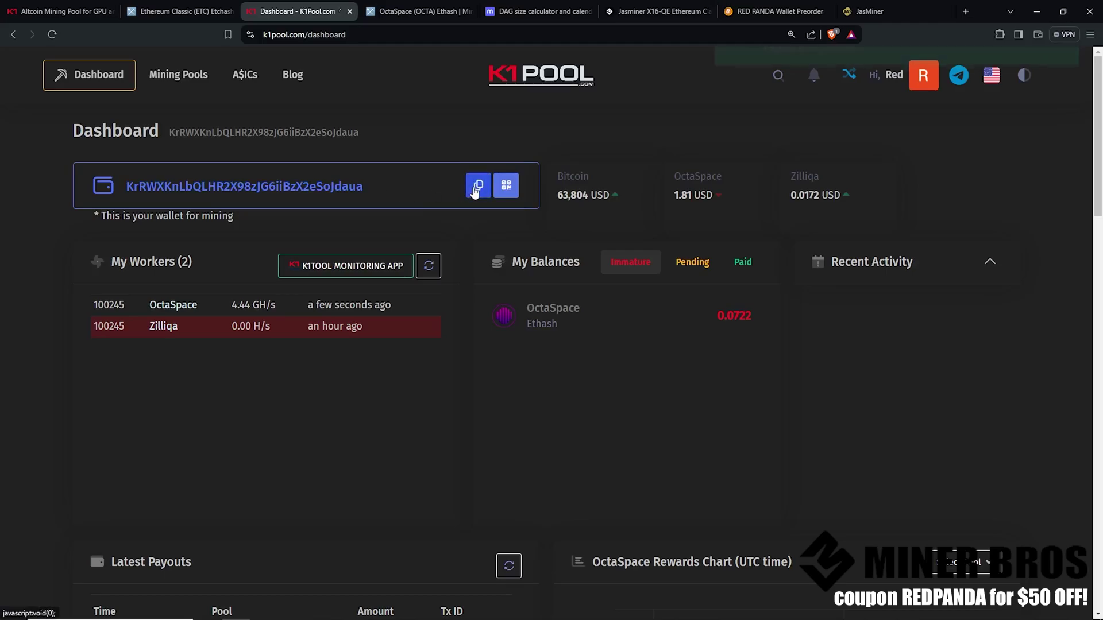
# Paste the K1Pool wallet address into Pool 1's worker, followed by the .x16qe suffix
pyautogui.click(895, 8)
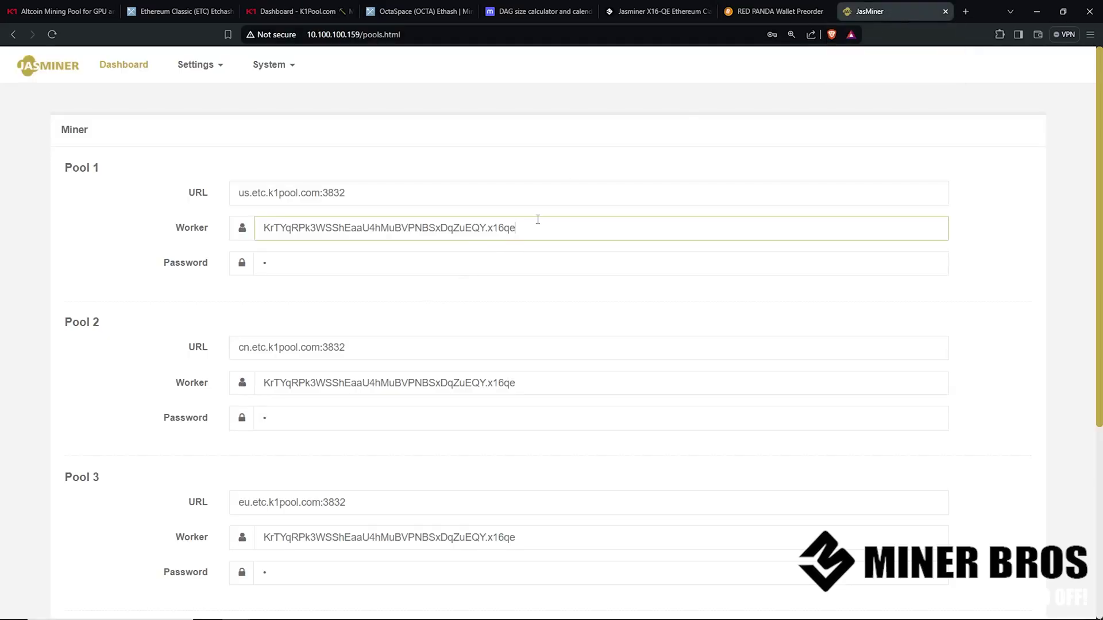
pyautogui.moveTo(528, 223); pyautogui.dragTo(165, 242)
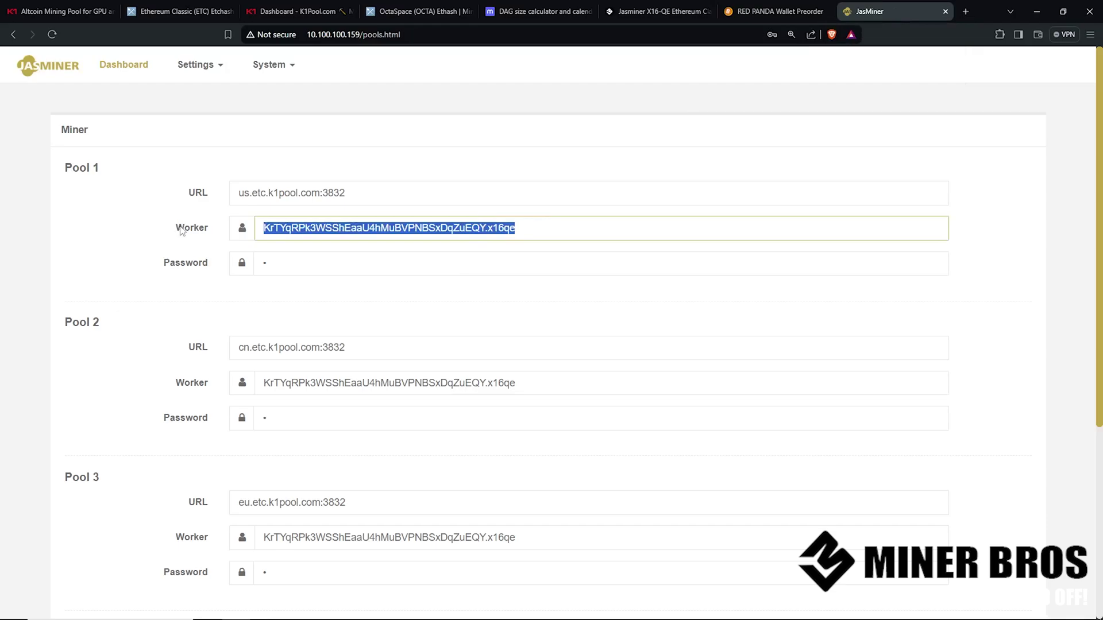
pyautogui.hotkey('ctrl', 'v')
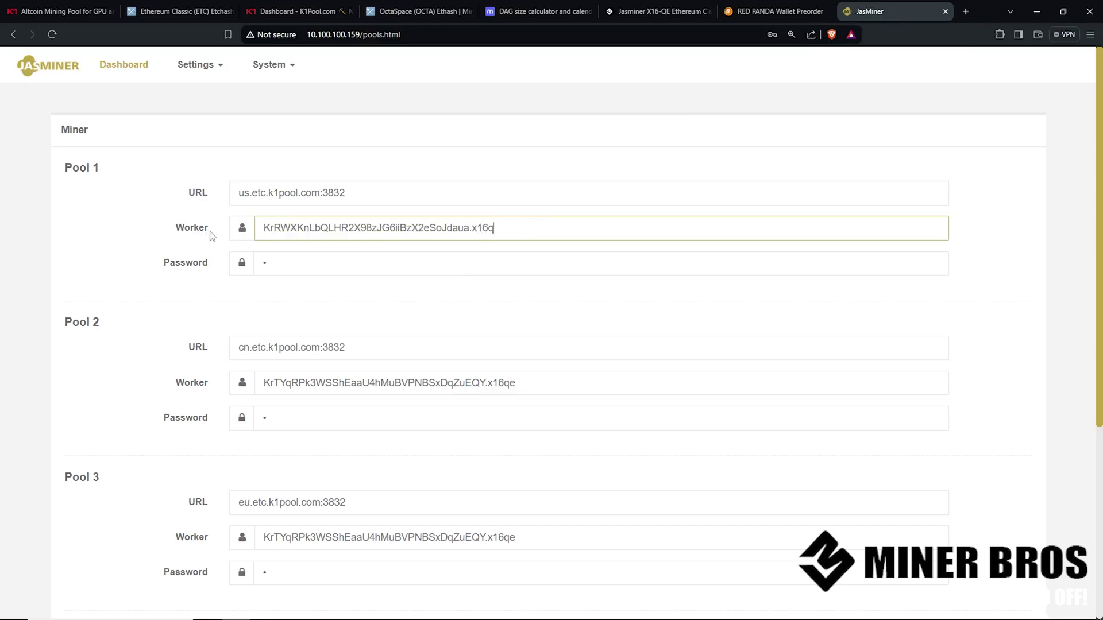
pyautogui.moveTo(501, 229); pyautogui.dragTo(465, 229)
pyautogui.moveTo(468, 228); pyautogui.dragTo(255, 237)
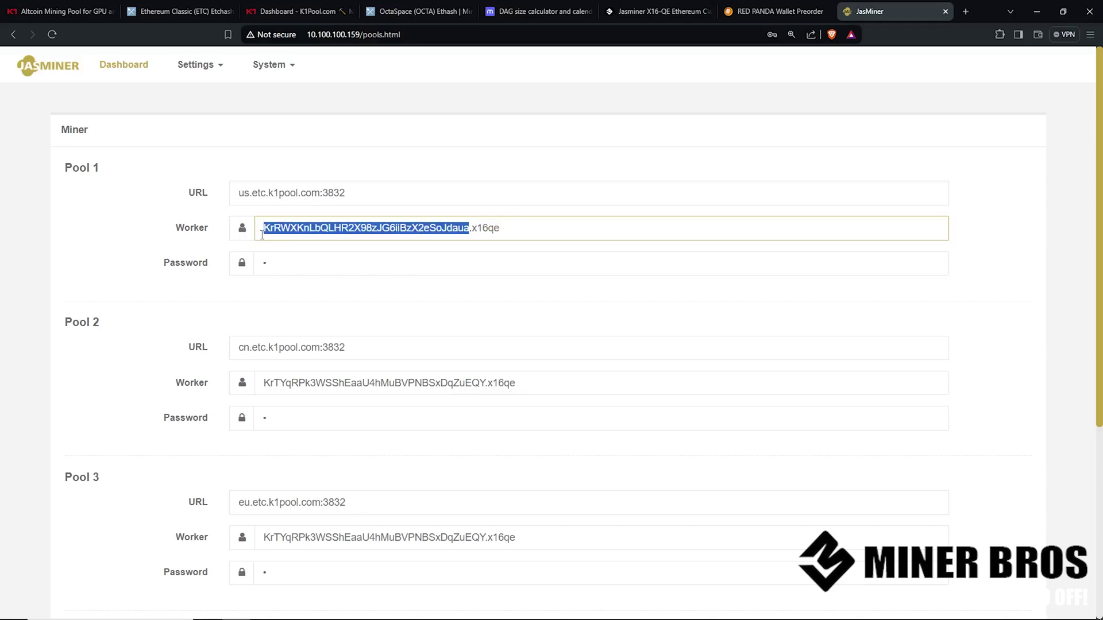
# Copy the Pool 1 worker name into the Pool 2 and Pool 3 worker fields
pyautogui.moveTo(560, 233); pyautogui.dragTo(226, 246)
pyautogui.moveTo(526, 379); pyautogui.dragTo(80, 393)
pyautogui.hotkey('ctrl', 'v')
pyautogui.moveTo(536, 532); pyautogui.dragTo(120, 529)
pyautogui.hotkey('ctrl', 'v')
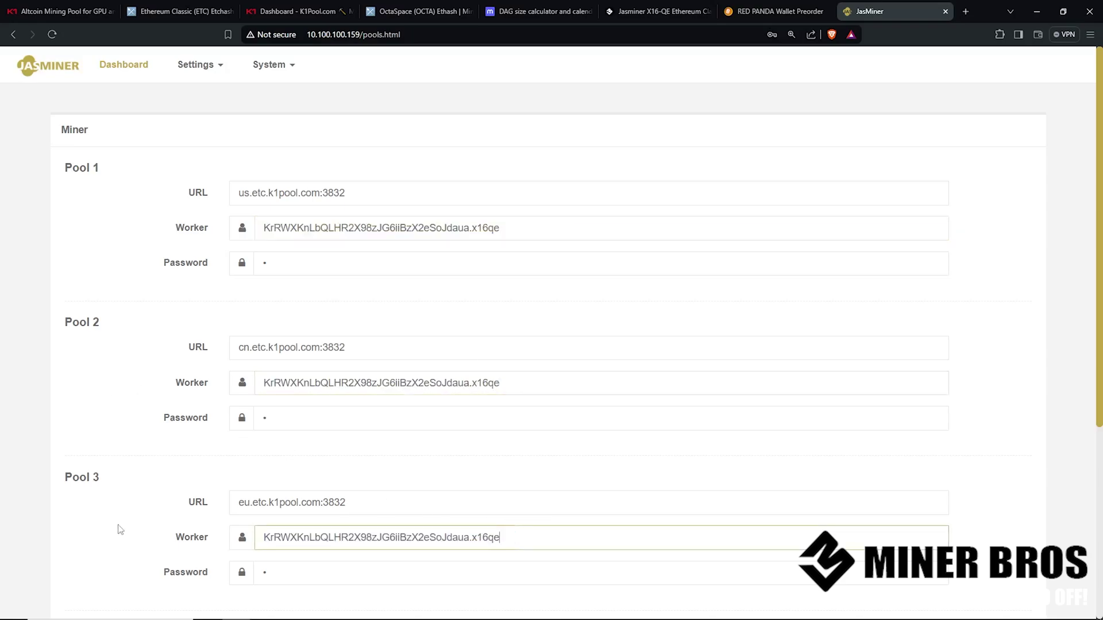
pyautogui.moveTo(288, 256); pyautogui.dragTo(214, 276)
pyautogui.write('1231')
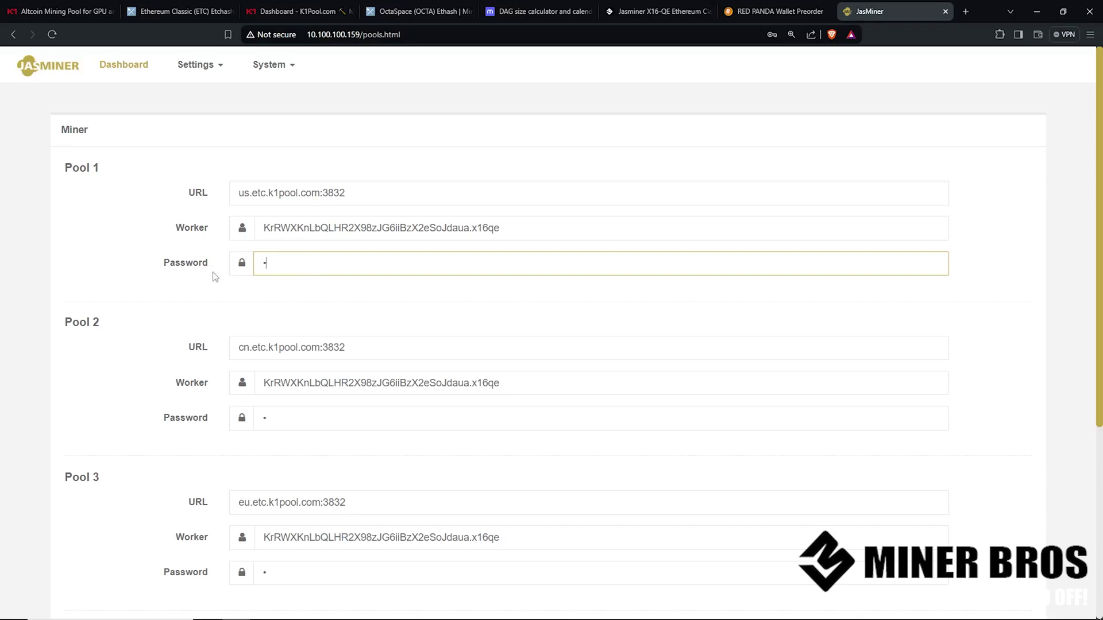
pyautogui.moveTo(345, 267); pyautogui.dragTo(174, 271)
pyautogui.write('1')
pyautogui.click(302, 418)
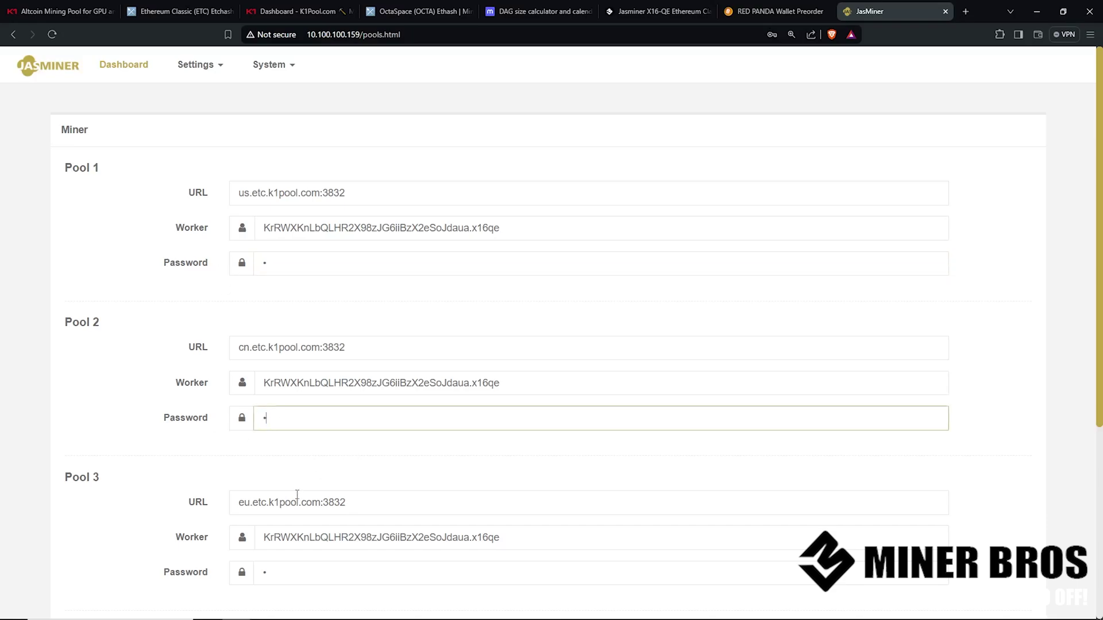
pyautogui.click(286, 573)
pyautogui.scroll(-5, 345, 540)
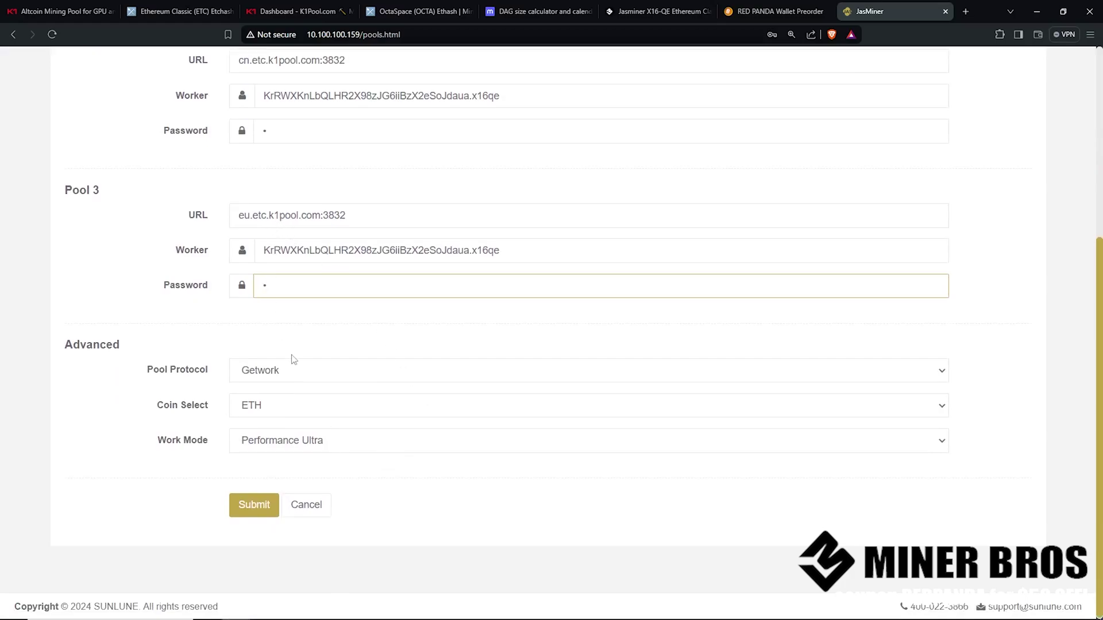
# Keep Getwork as the pool protocol and set Coin Select to ETC+ZIL
pyautogui.click(288, 370)
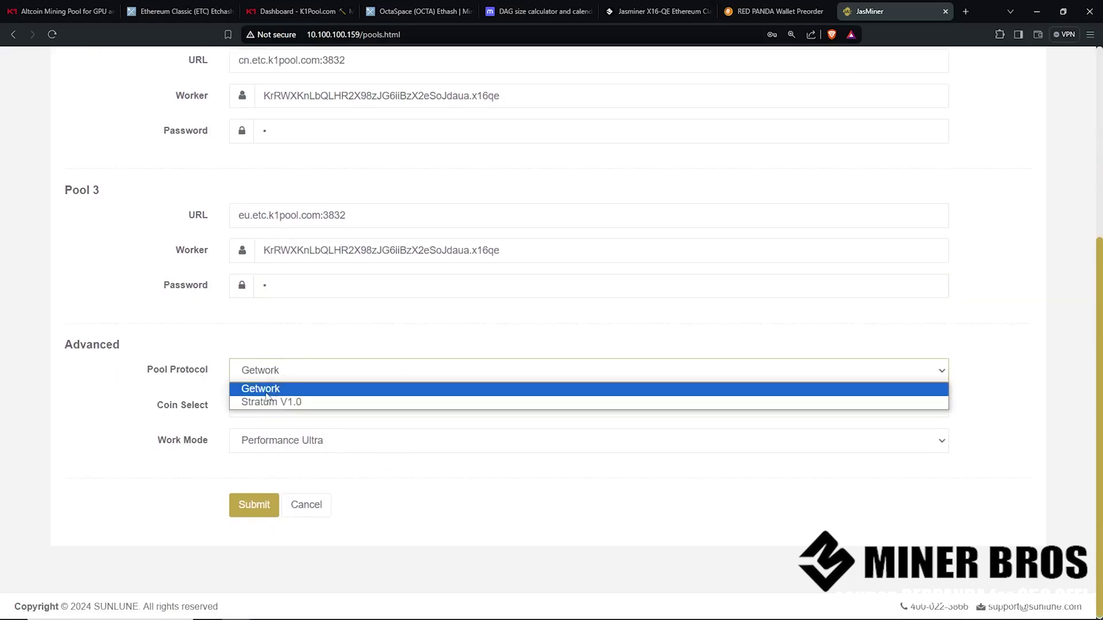
pyautogui.click(268, 393)
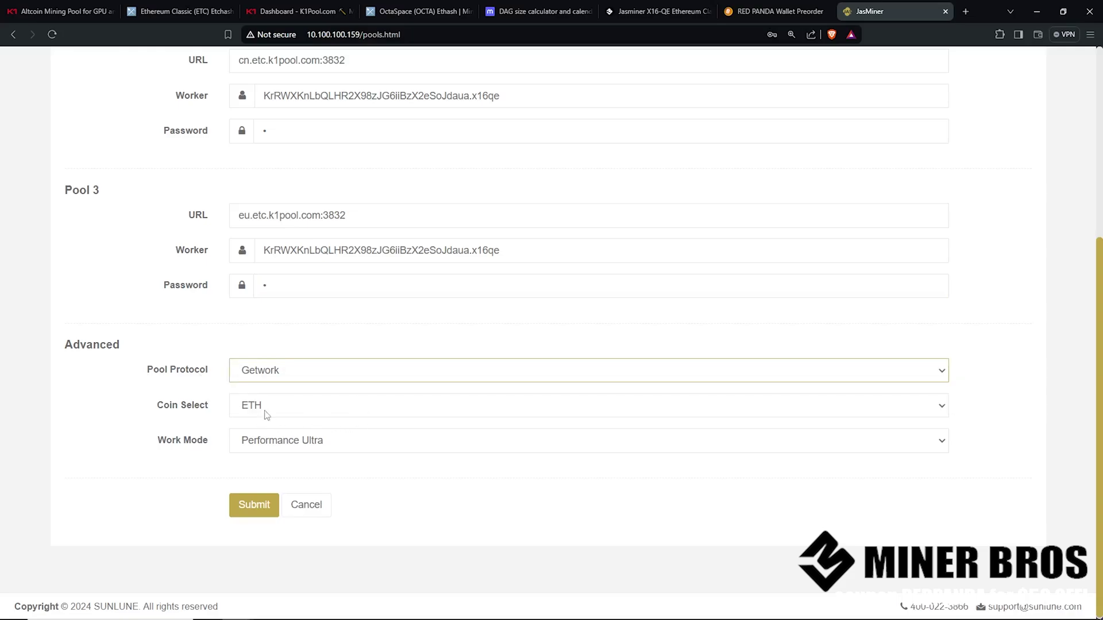
pyautogui.click(267, 413)
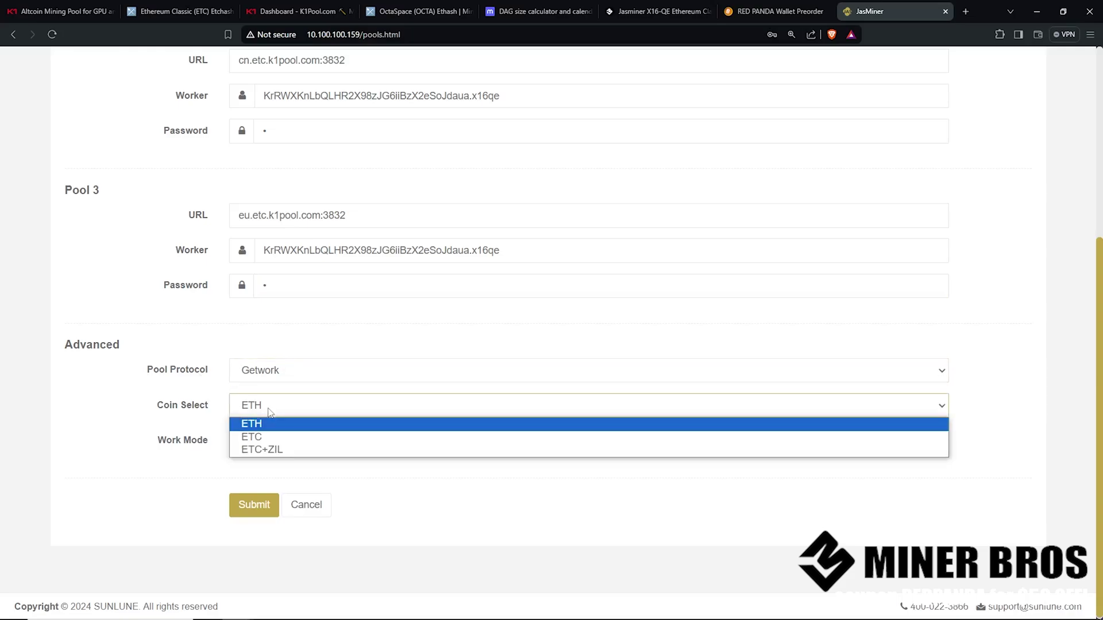
pyautogui.click(257, 451)
pyautogui.scroll(4, 282, 407)
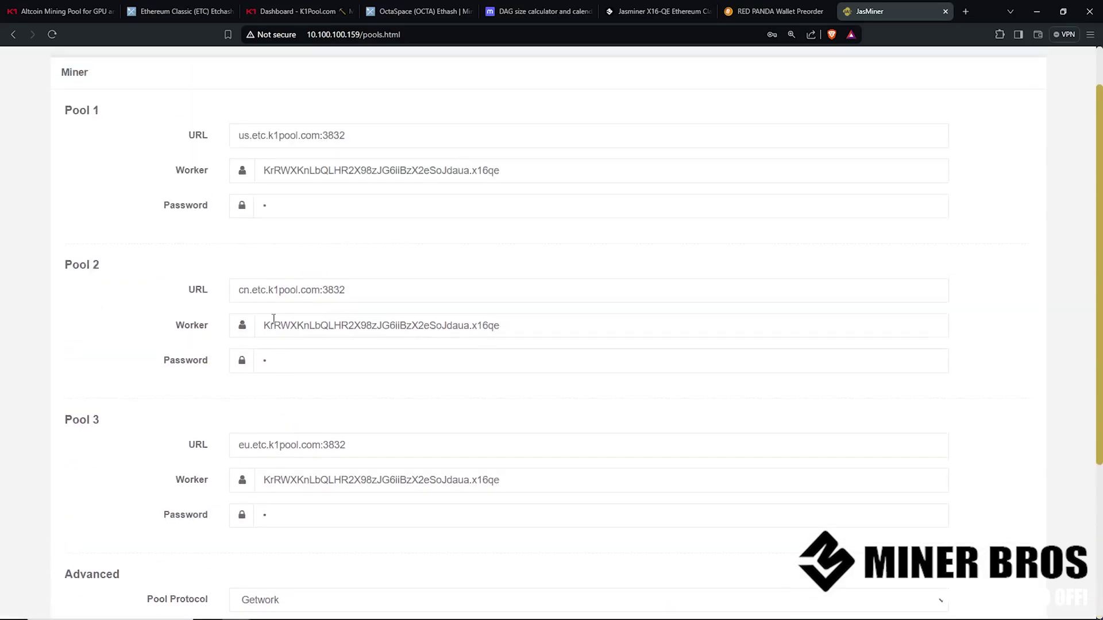
pyautogui.scroll(-3, 260, 311)
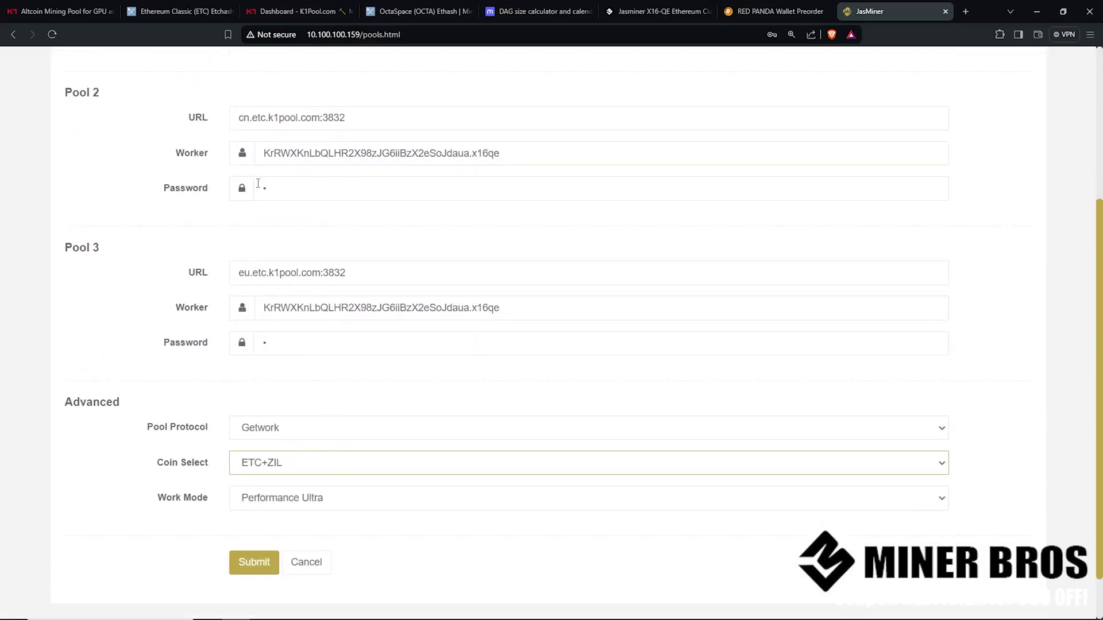
pyautogui.click(280, 464)
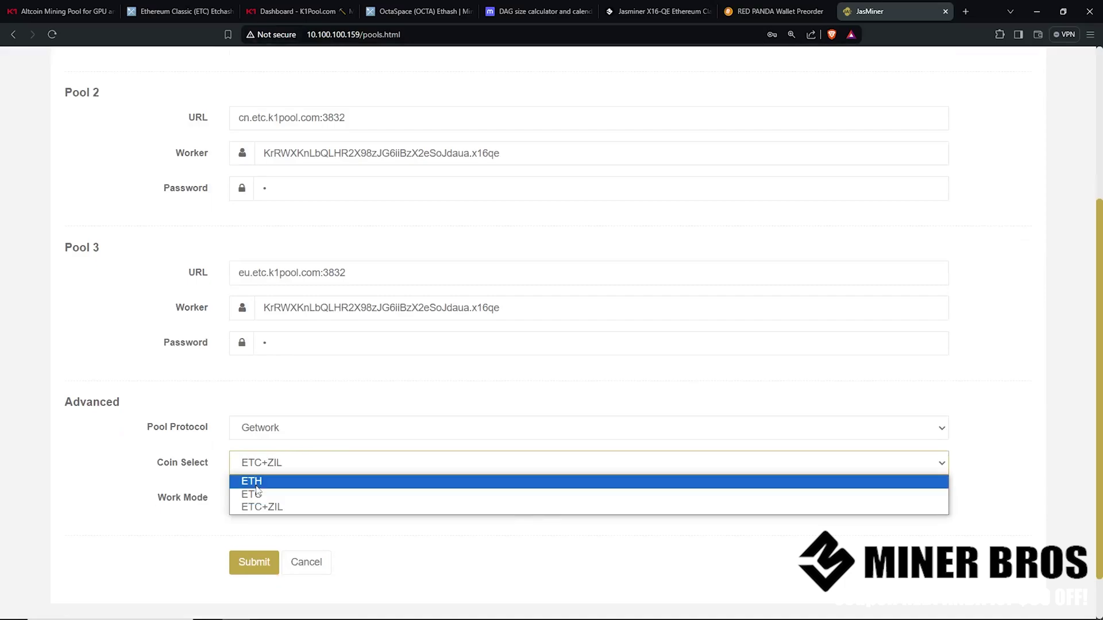
pyautogui.click(217, 505)
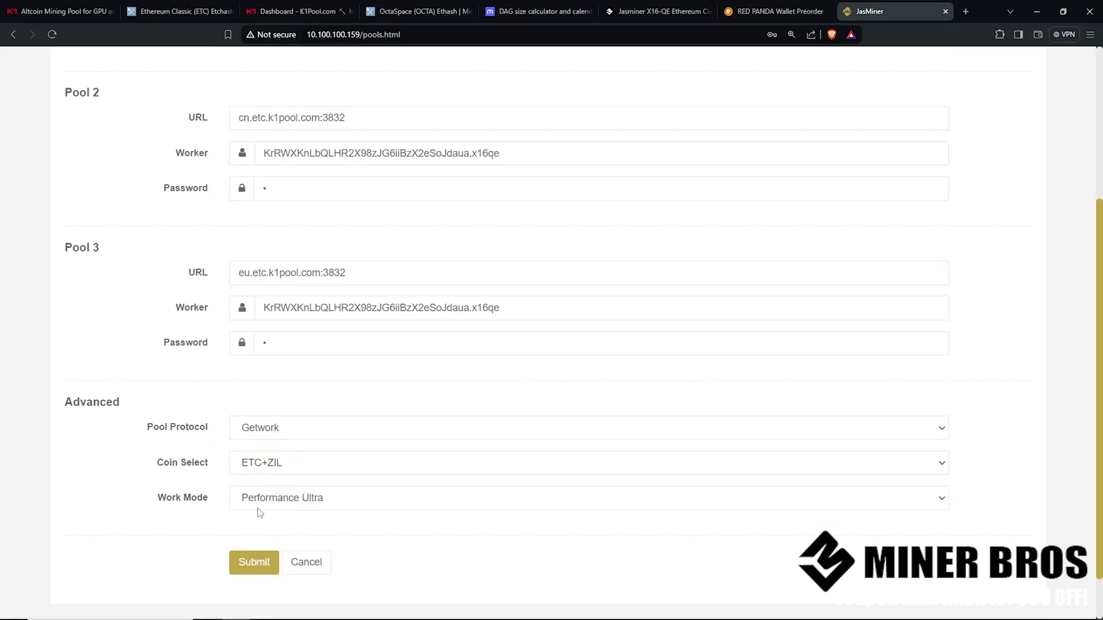
# Keep Performance Ultra as the work mode and submit the pool settings
pyautogui.scroll(-1, 260, 512)
pyautogui.click(265, 449)
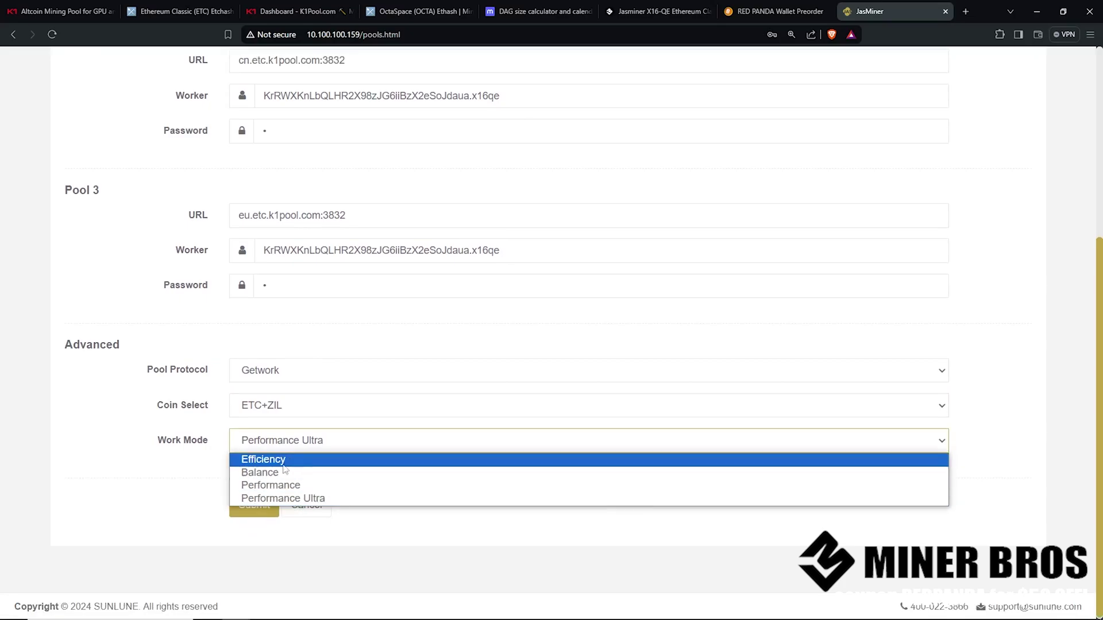
pyautogui.click(266, 498)
pyautogui.click(265, 506)
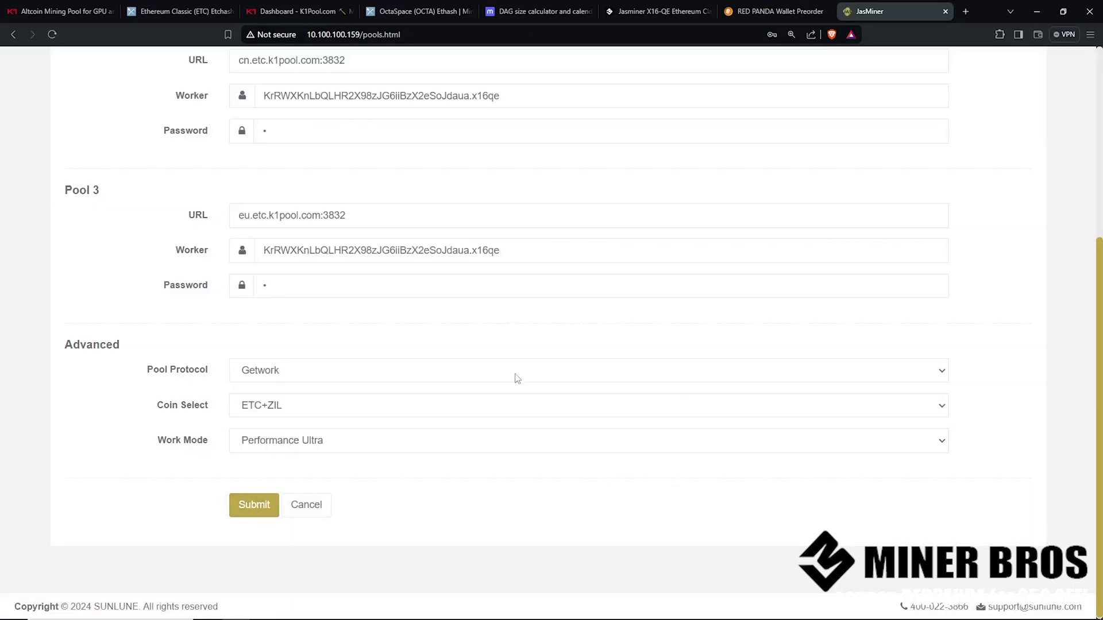
# Return to the K1Pool dashboard and look over the My Workers list
pyautogui.scroll(5, 469, 402)
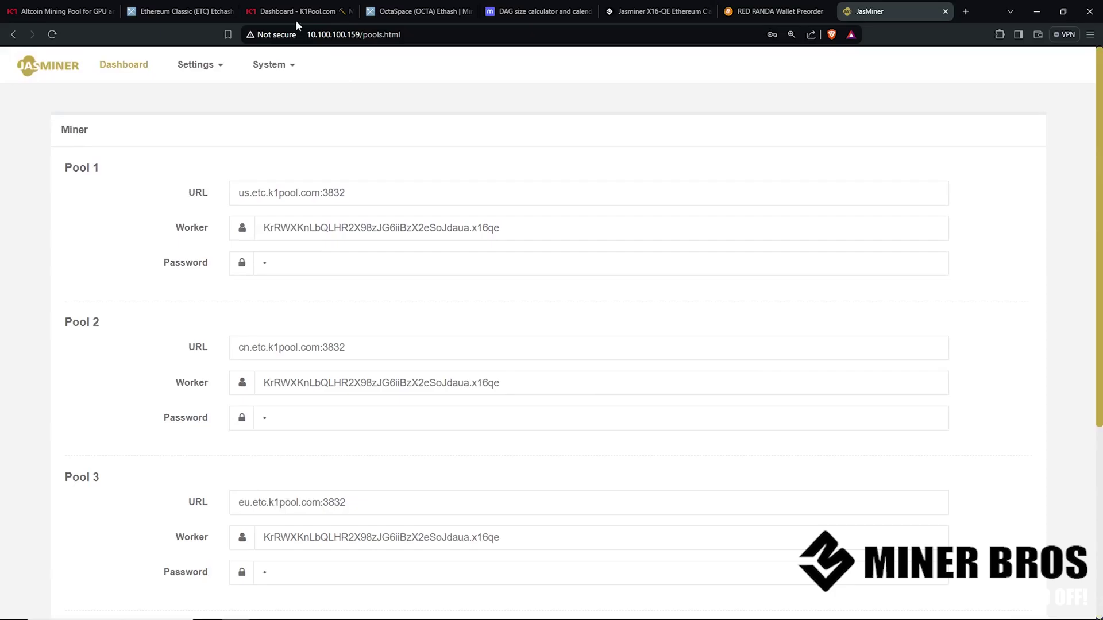
pyautogui.click(276, 10)
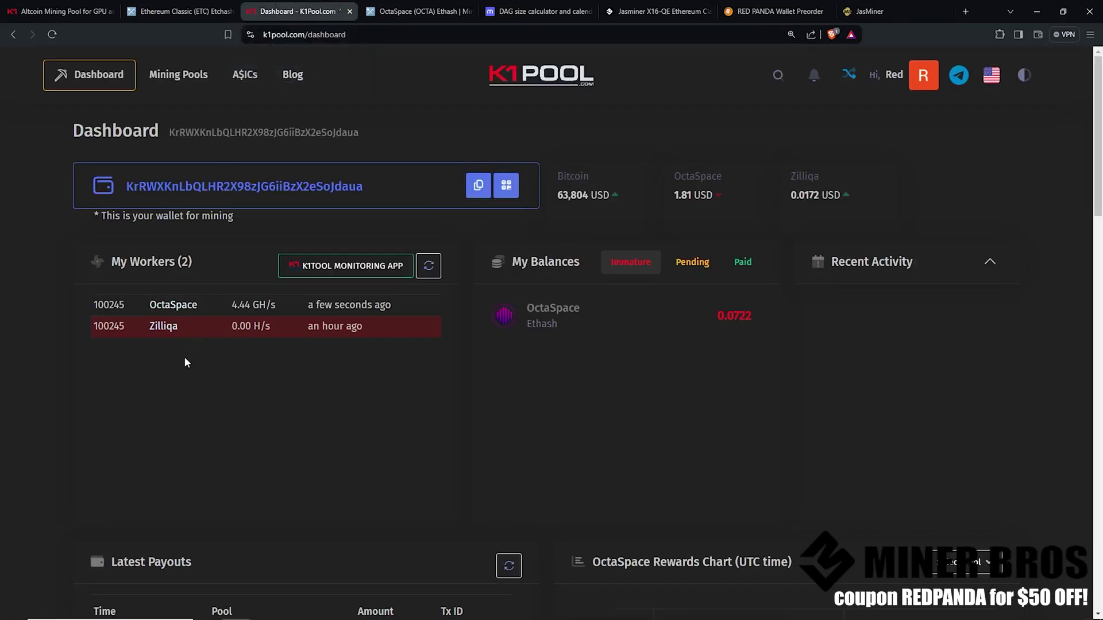
pyautogui.moveTo(185, 360); pyautogui.dragTo(88, 271)
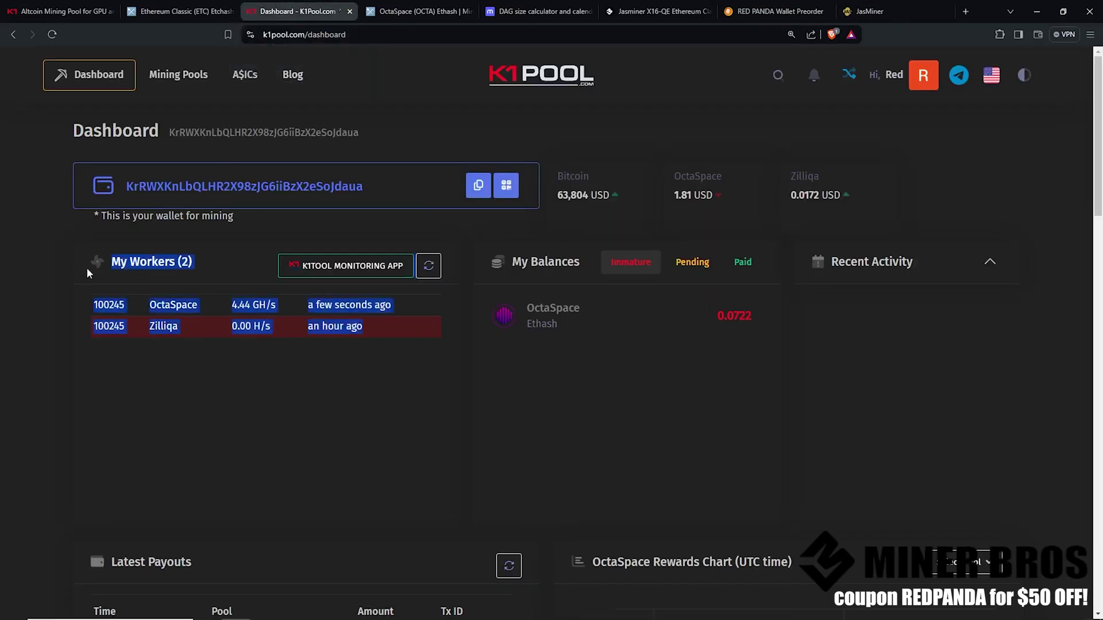
pyautogui.click(907, 6)
pyautogui.click(296, 11)
pyautogui.scroll(-4, 388, 374)
pyautogui.scroll(3, 557, 295)
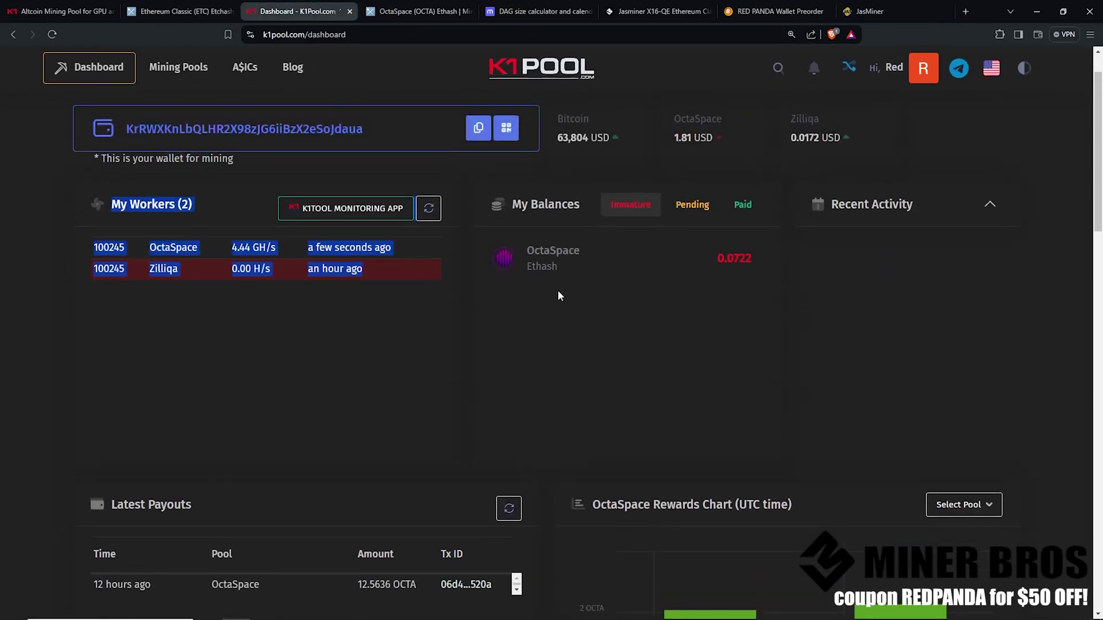
# Show the pending balances and select the Ethereum Classic amount of 0.0398
pyautogui.click(697, 216)
pyautogui.doubleClick(732, 373)
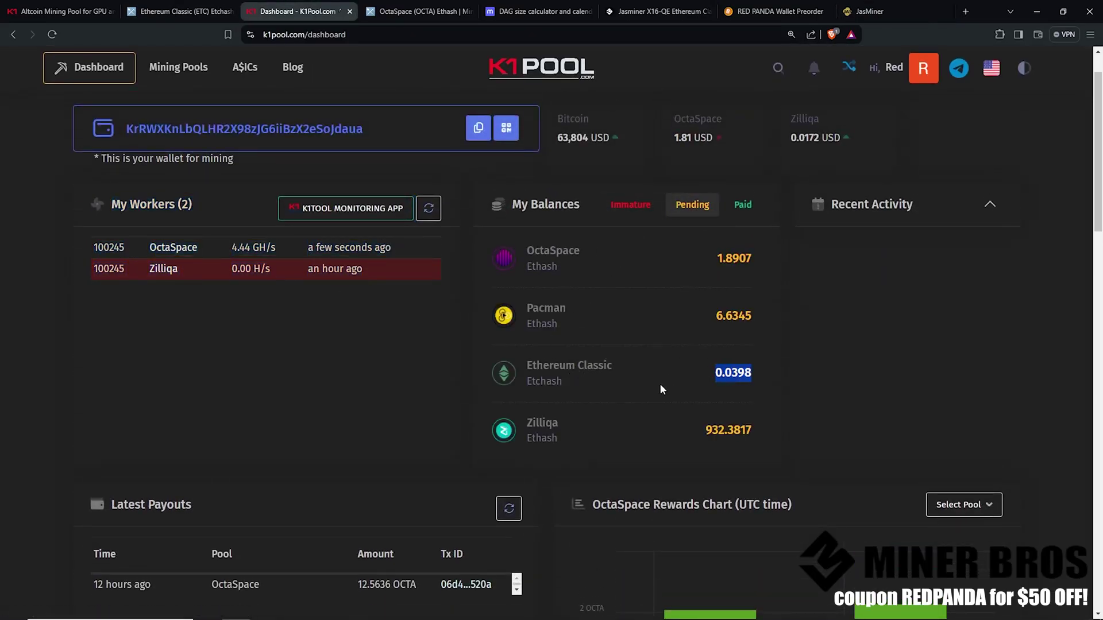
pyautogui.doubleClick(870, 204)
# Open the account menu and go to the payout Wallets page
pyautogui.click(923, 67)
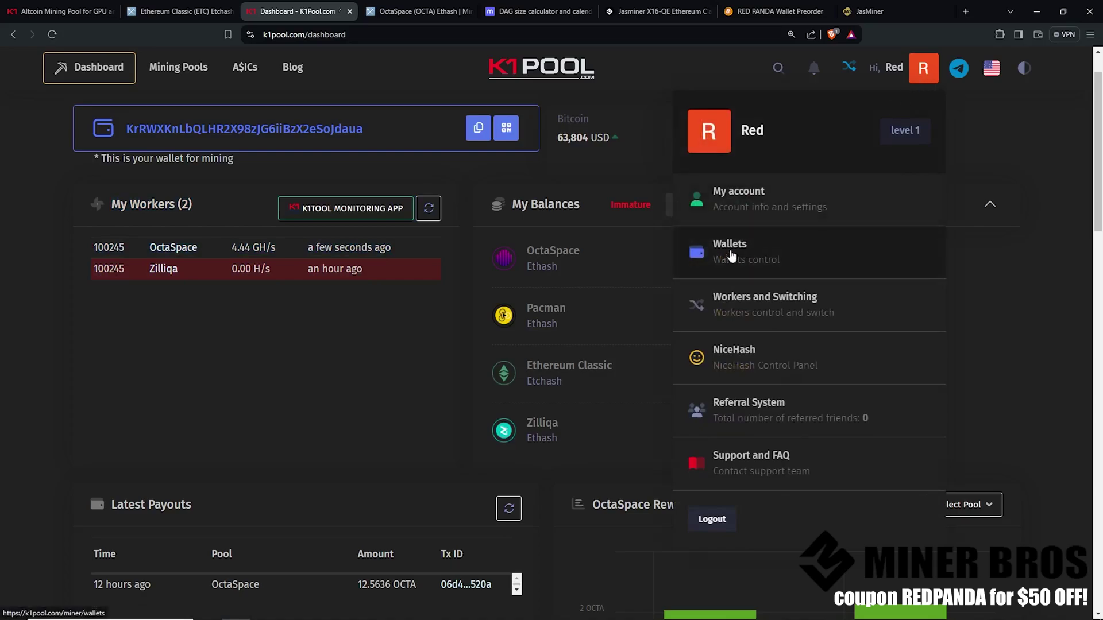
pyautogui.click(917, 72)
pyautogui.click(916, 72)
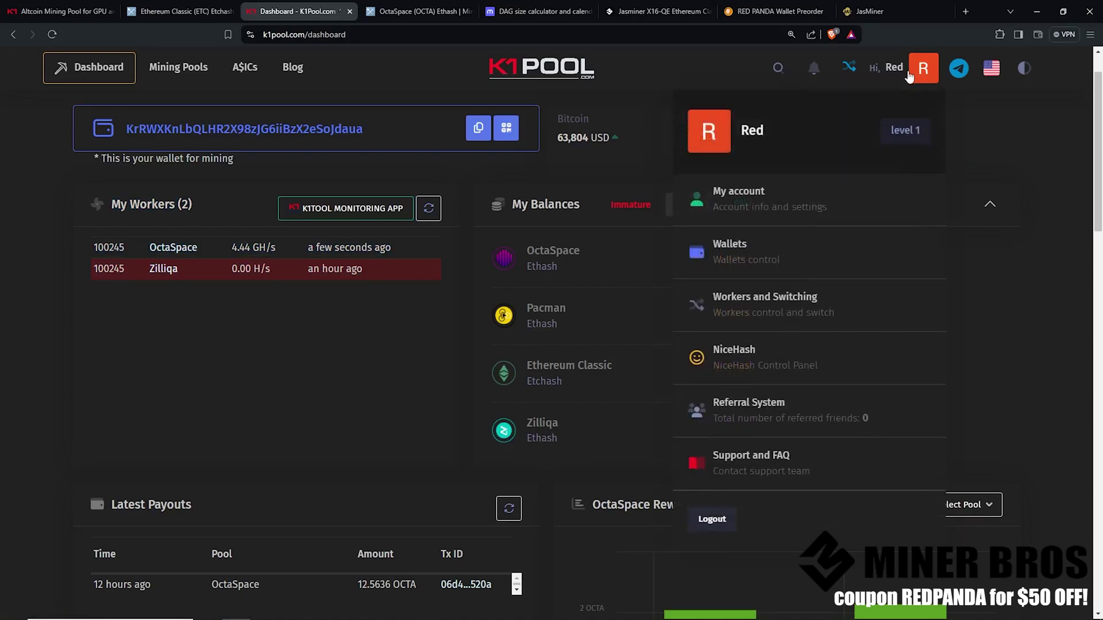
pyautogui.click(752, 256)
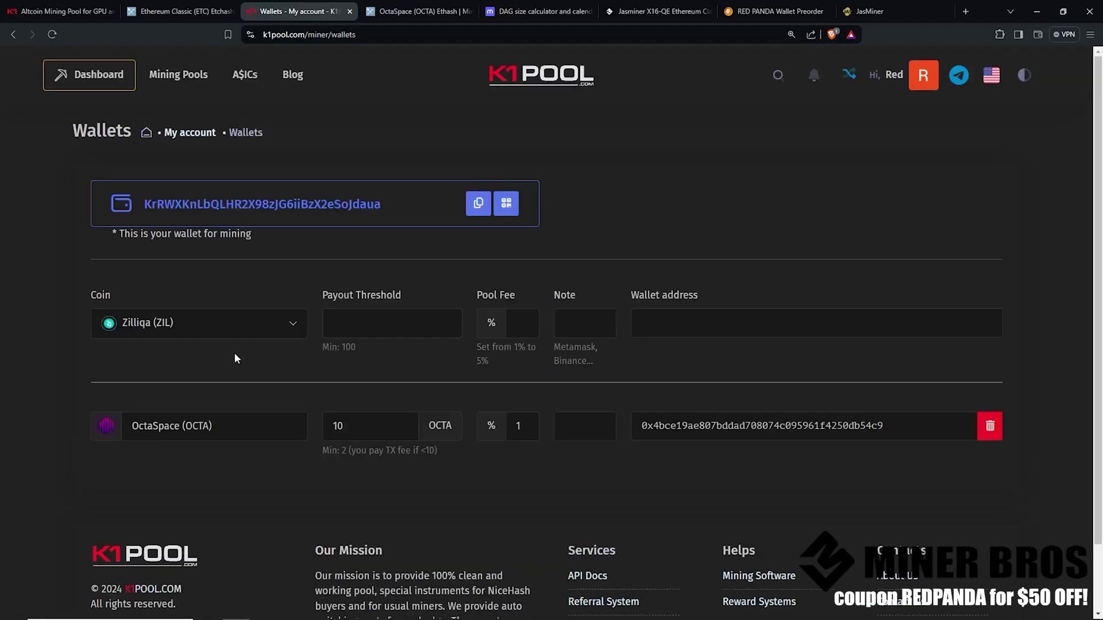
# Choose Ethereum Classic (ETC) as the coin for a new payout wallet and focus the address field
pyautogui.click(241, 326)
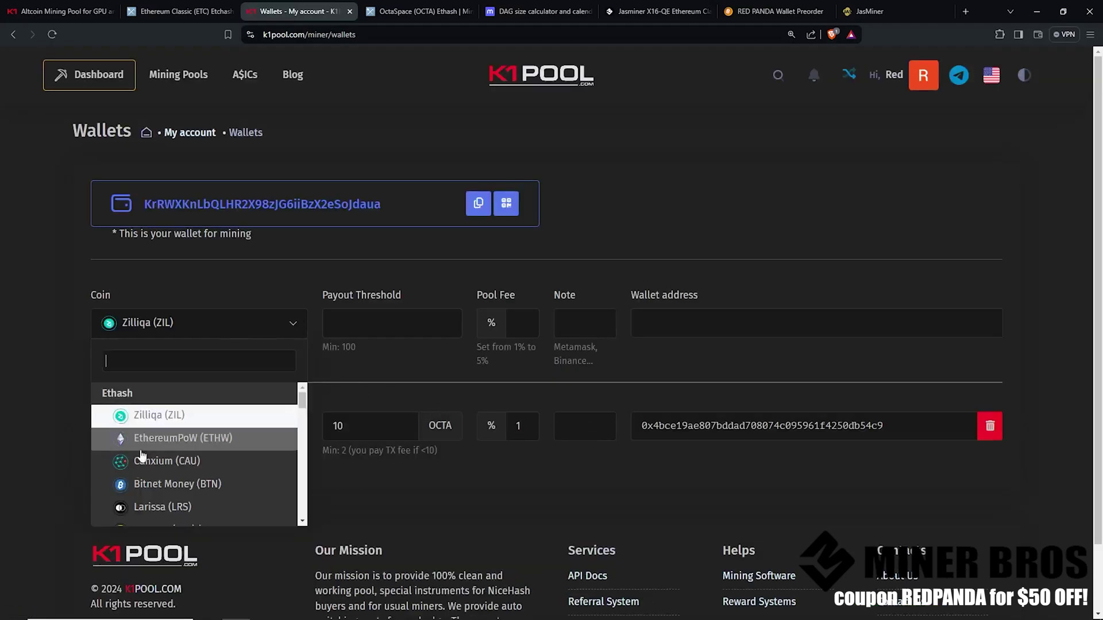
pyautogui.scroll(-4, 185, 471)
pyautogui.click(178, 453)
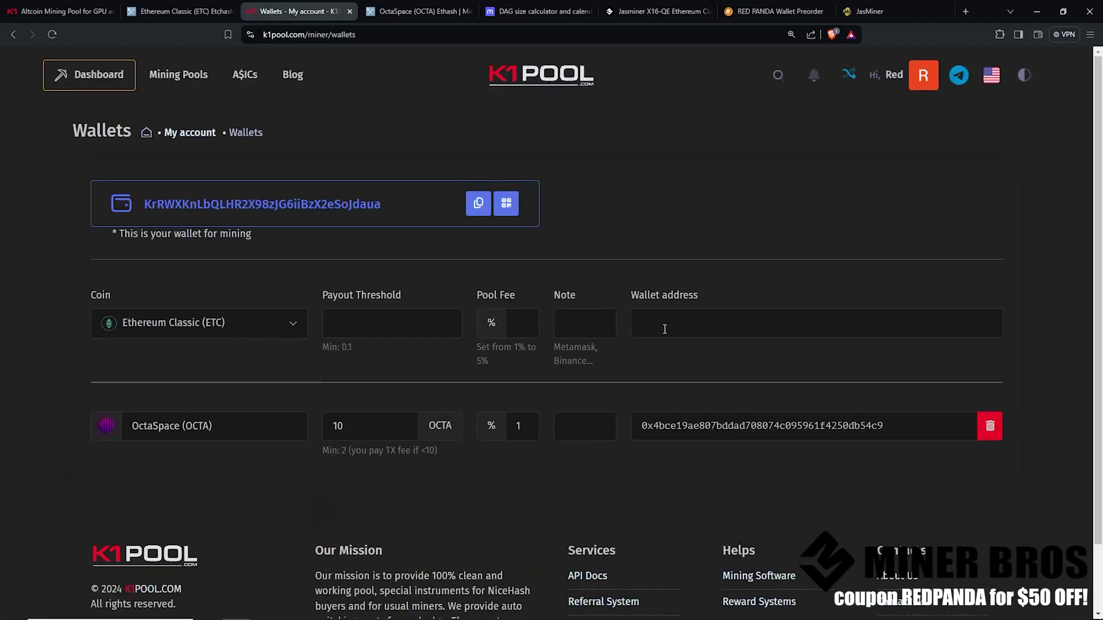
pyautogui.click(704, 328)
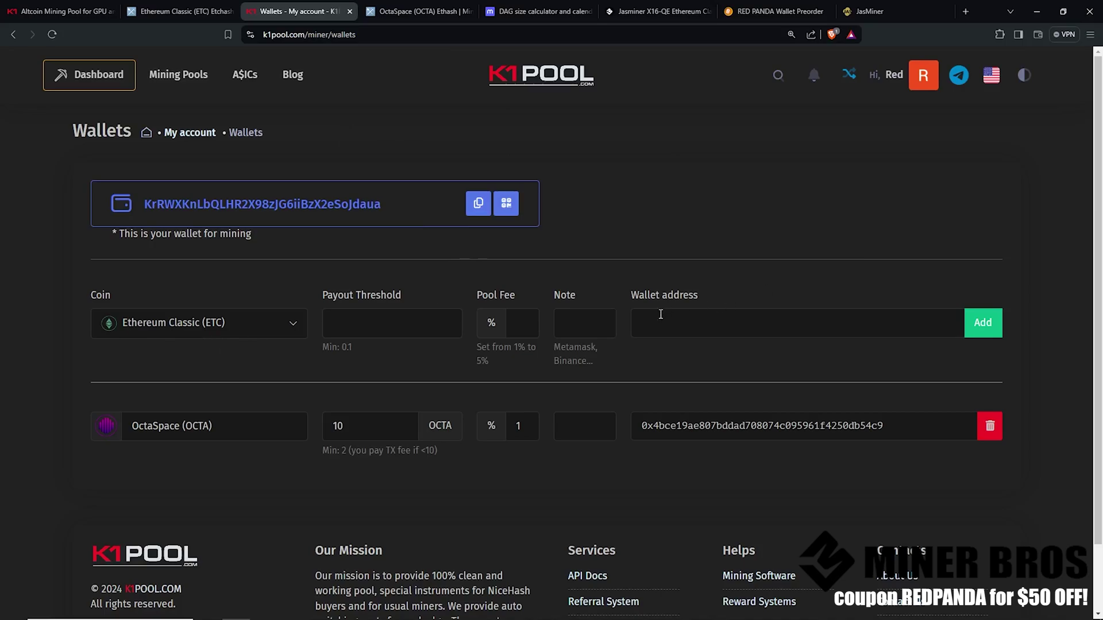
# Browse the supported coin list, then close it leaving ETC selected
pyautogui.click(257, 336)
pyautogui.scroll(-10, 216, 403)
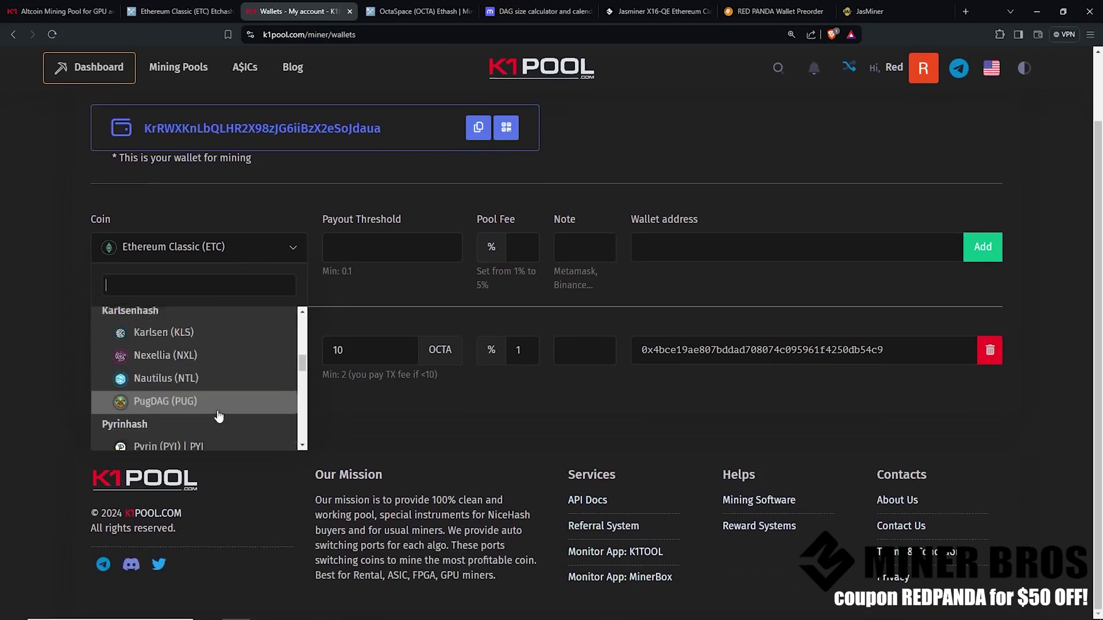
pyautogui.scroll(6, 217, 404)
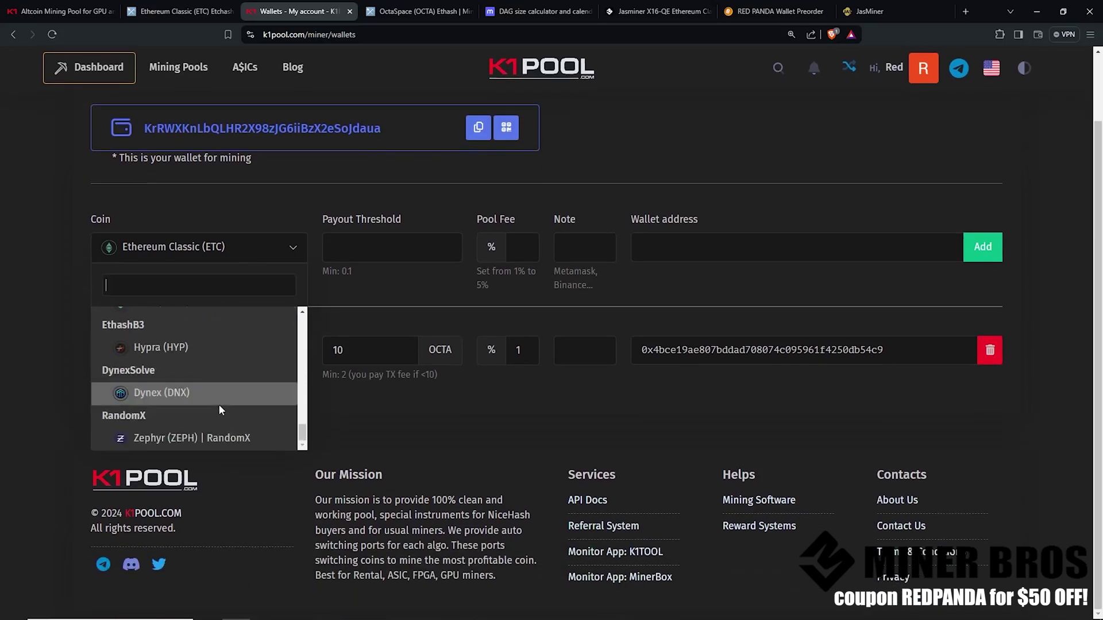
pyautogui.scroll(8, 233, 419)
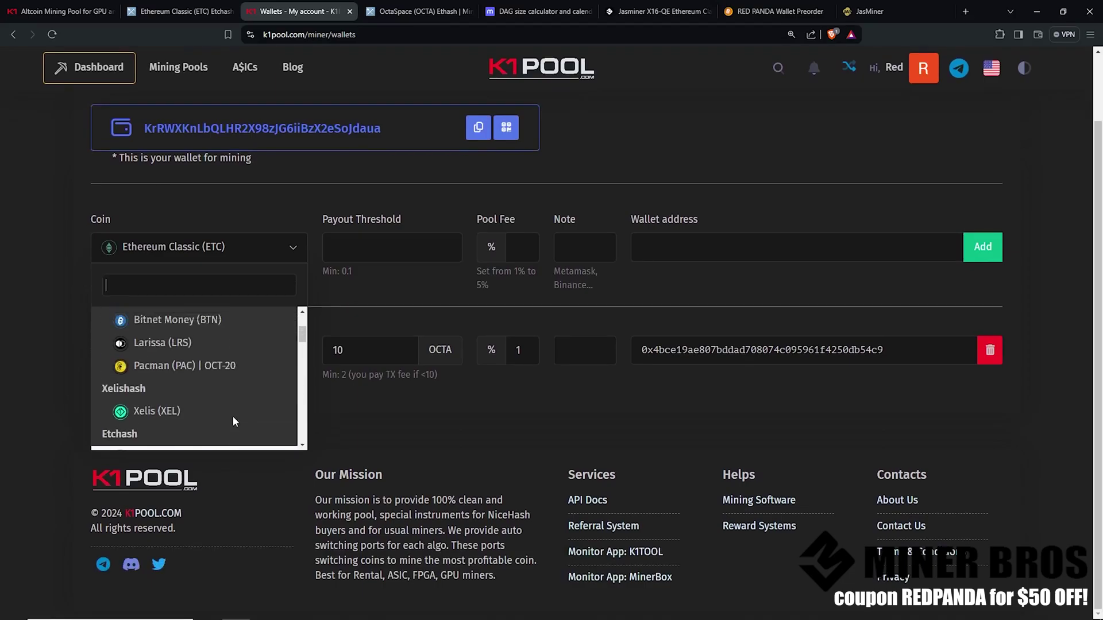
pyautogui.press('Escape')
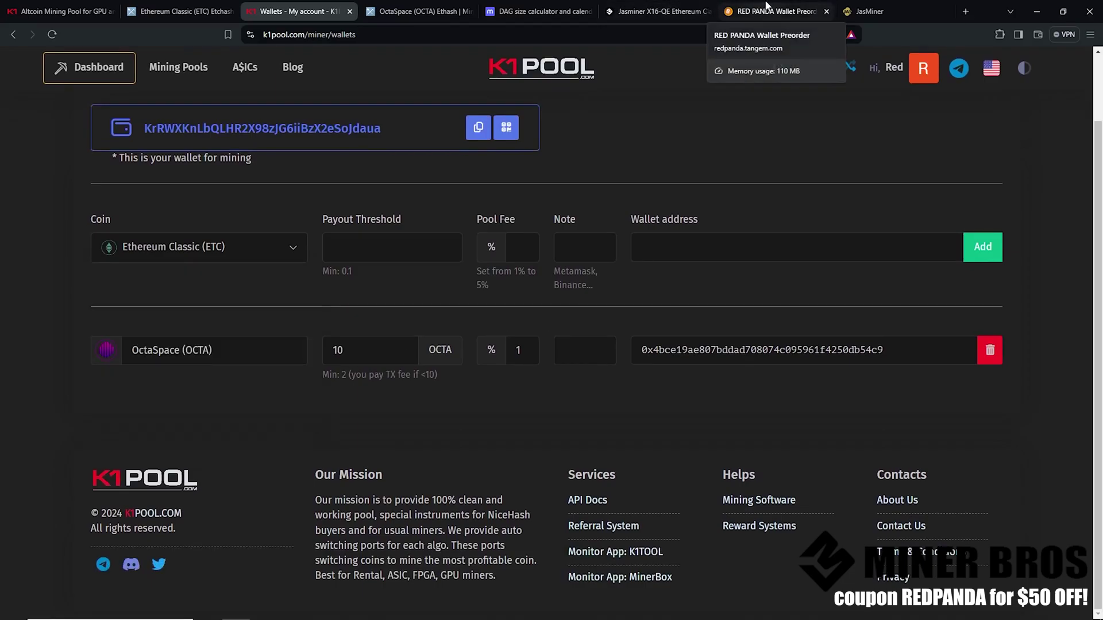
# Review the wallet form hints, open the K1Pool dashboard, then move to the Jasminer X16-QE product page
pyautogui.click(767, 11)
pyautogui.click(259, 7)
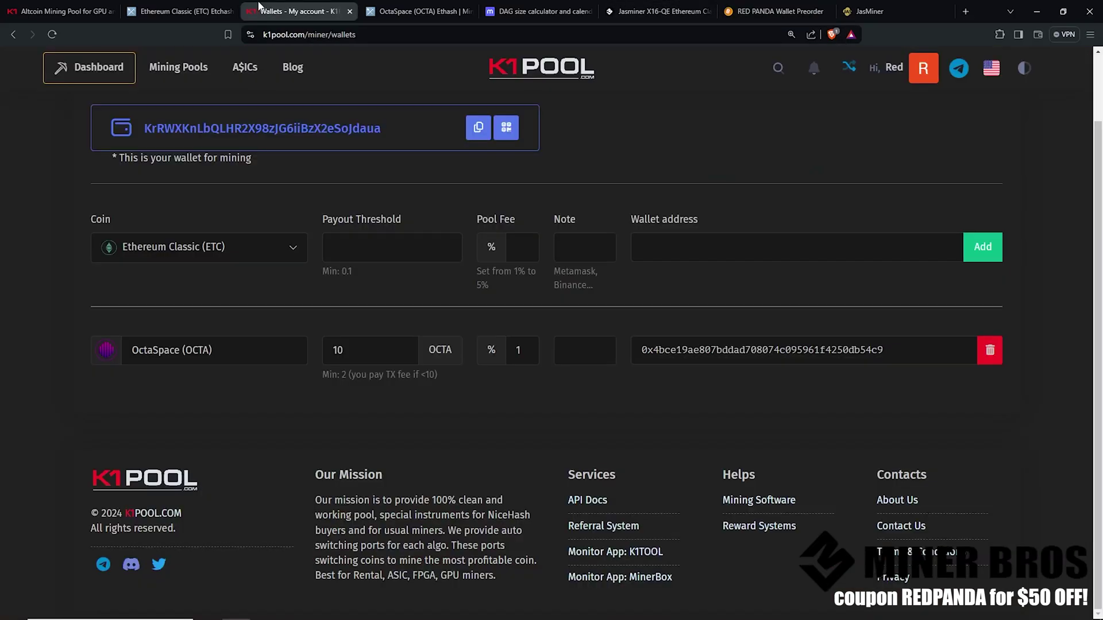
pyautogui.moveTo(666, 212); pyautogui.dragTo(86, 217)
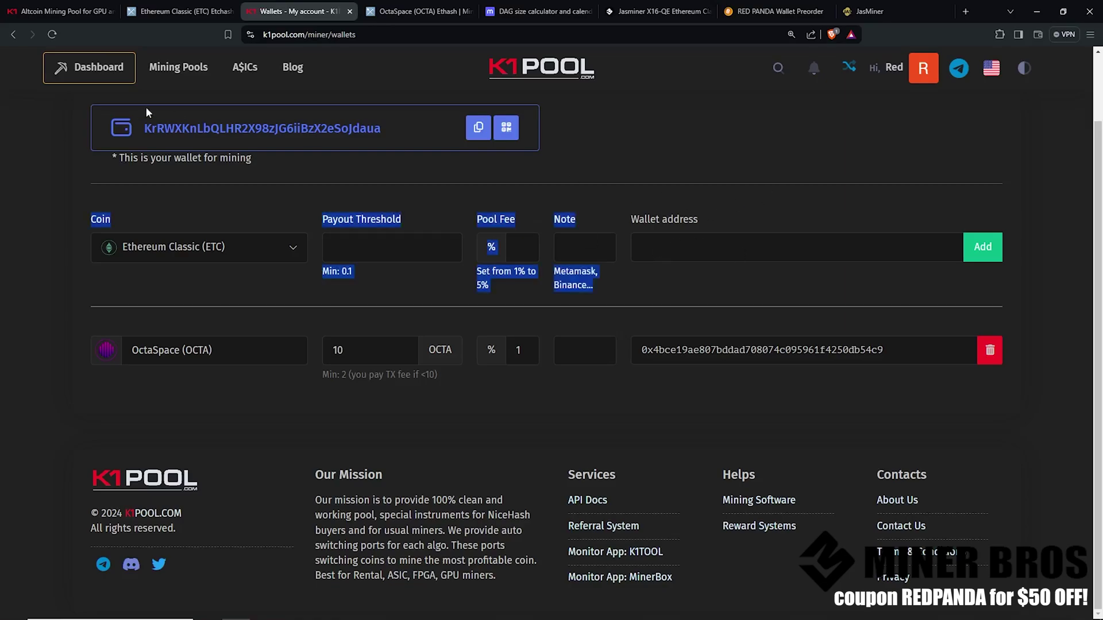
pyautogui.click(89, 68)
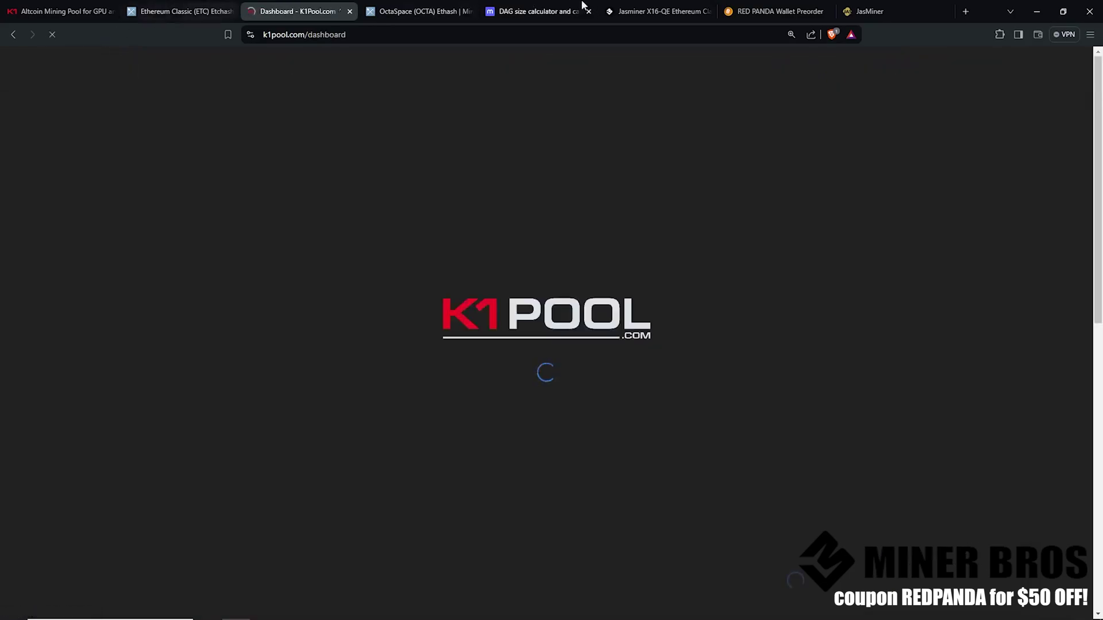
pyautogui.click(699, 12)
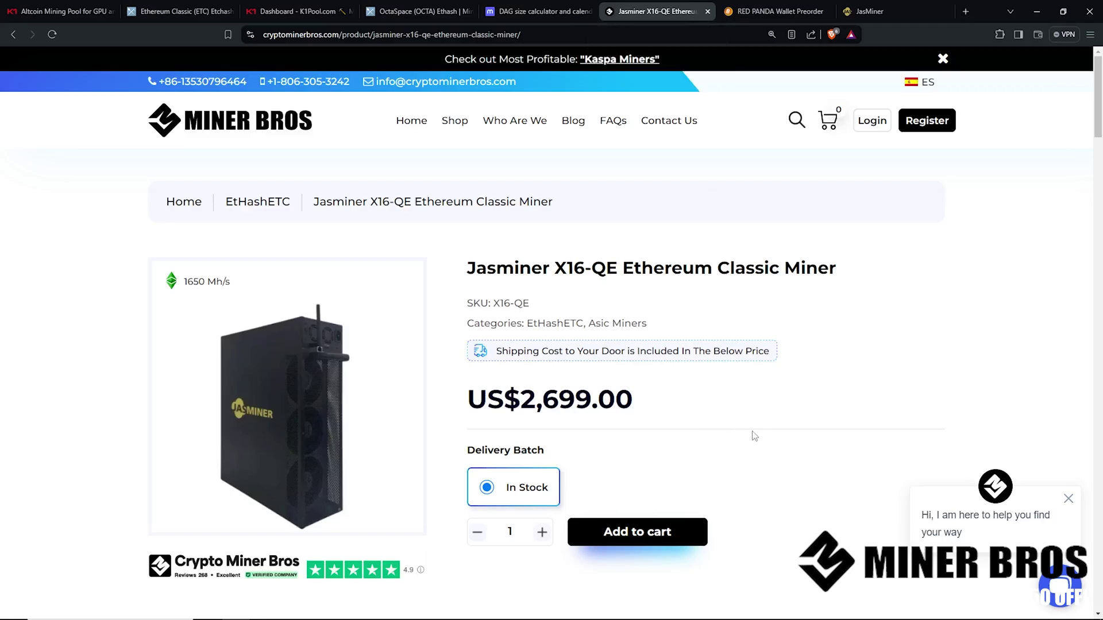
# Check the miner dashboard: network connected, hashrate readouts, and DAG loading at 16%
pyautogui.hotkey('ctrl', 'Tab')
pyautogui.hotkey('ctrl', 'Tab')
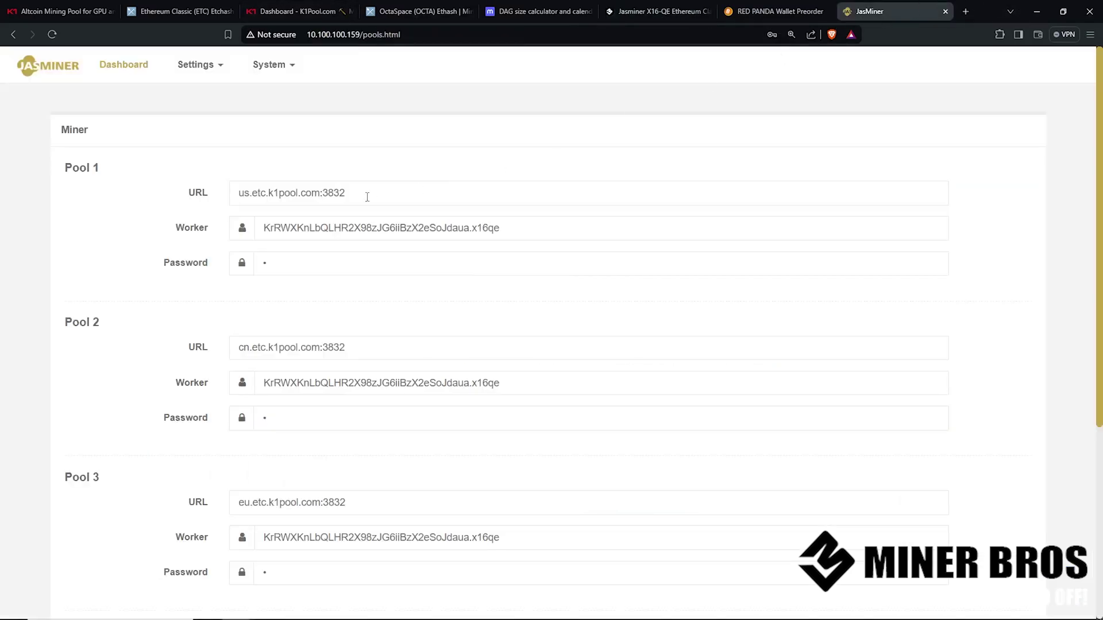
pyautogui.click(107, 71)
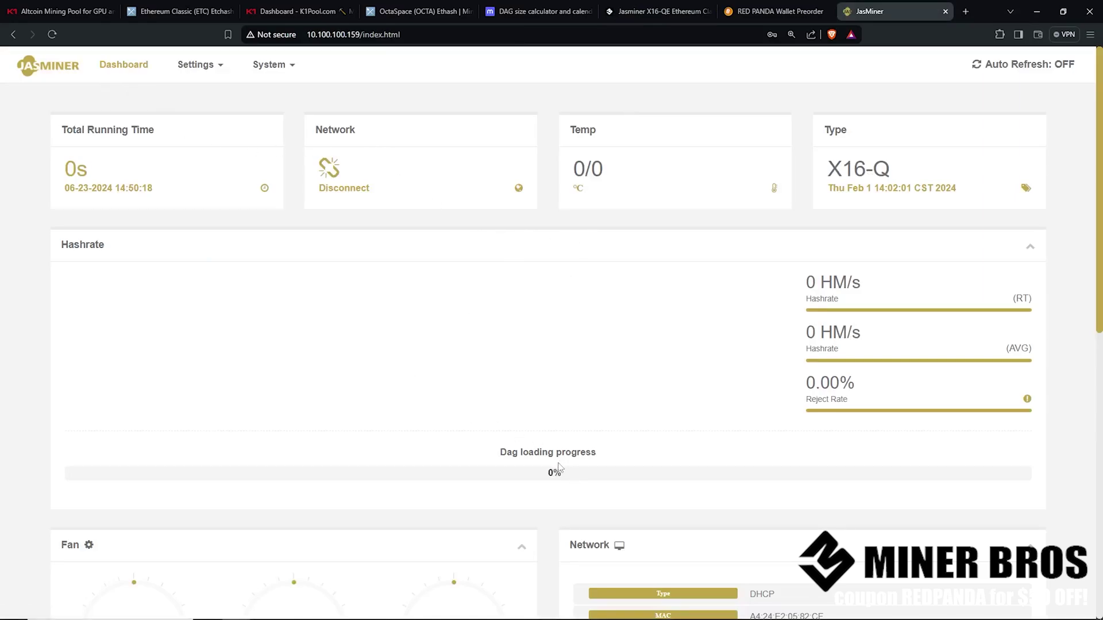
pyautogui.moveTo(500, 452); pyautogui.dragTo(599, 464)
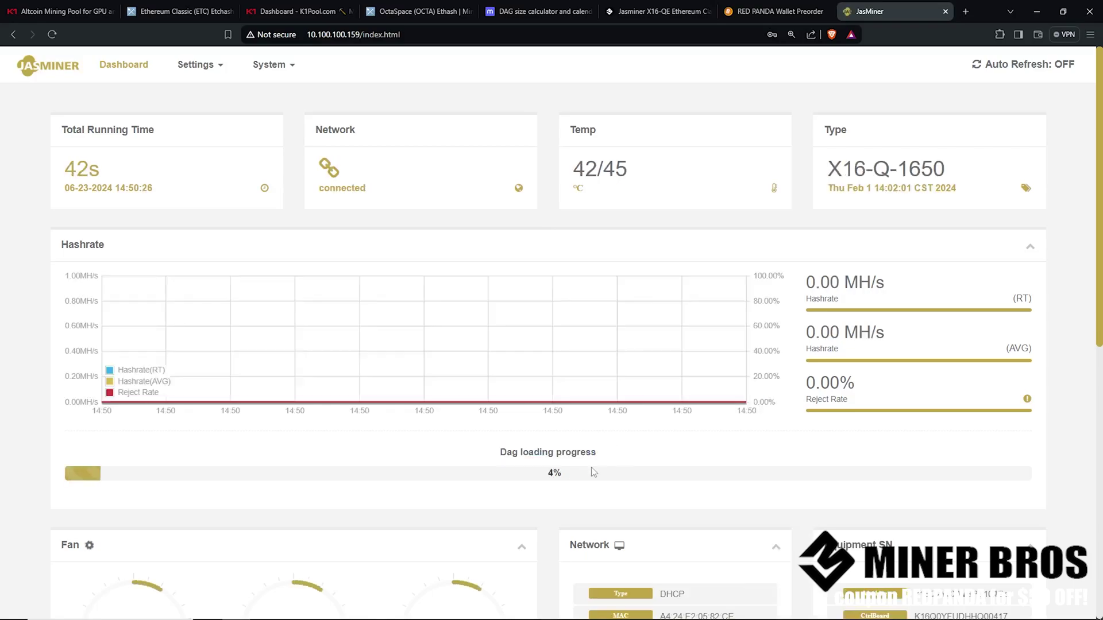
pyautogui.moveTo(506, 465); pyautogui.dragTo(605, 463)
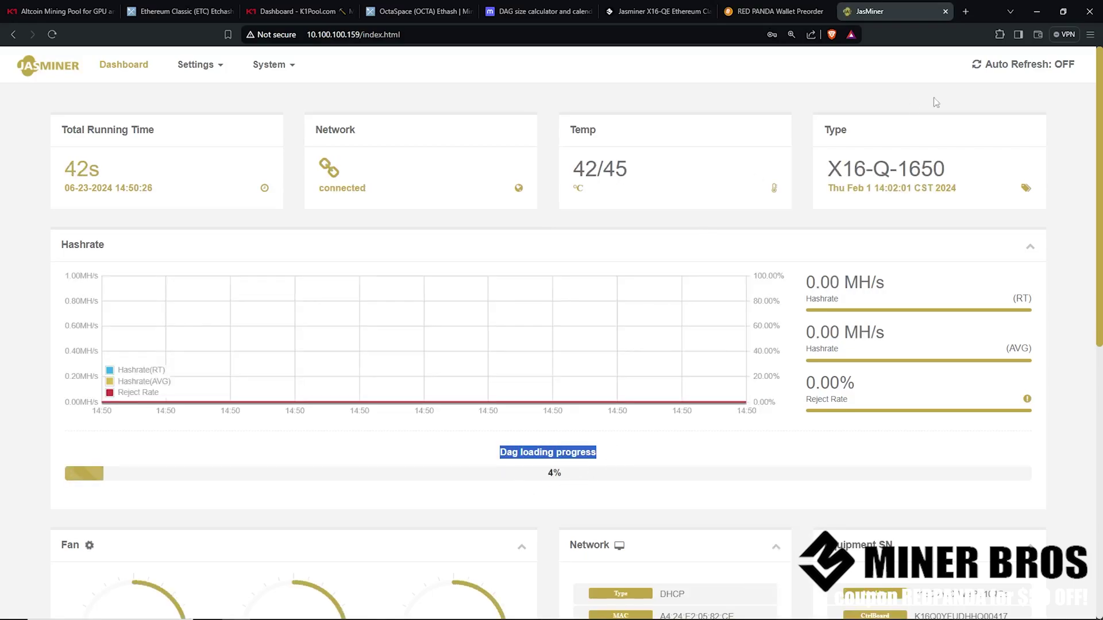
pyautogui.moveTo(877, 308); pyautogui.dragTo(636, 423)
pyautogui.scroll(-3, 640, 423)
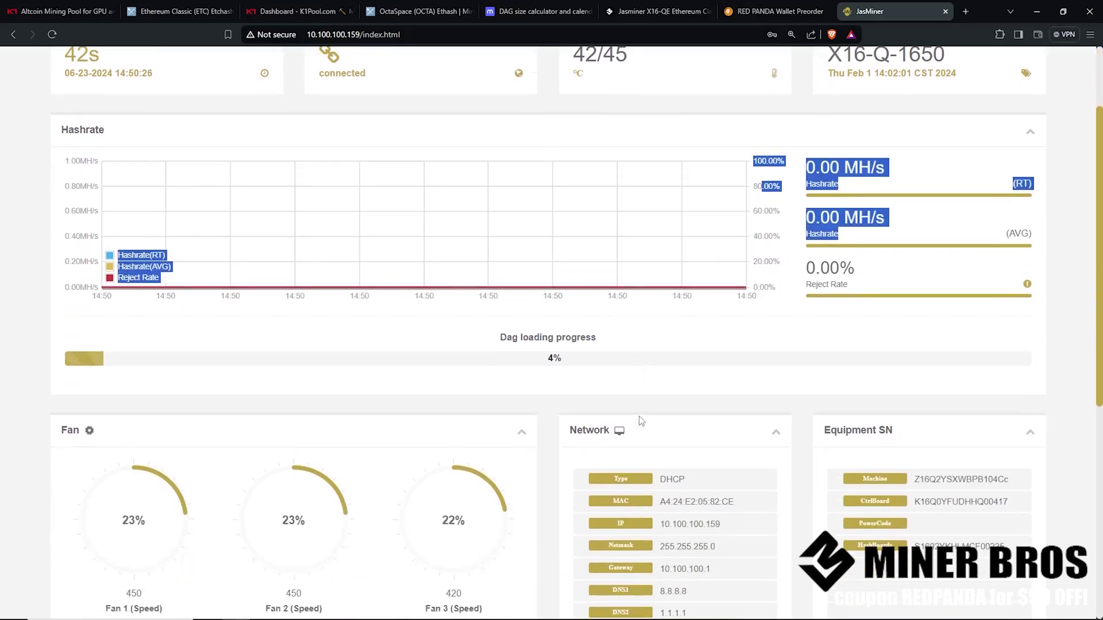
pyautogui.scroll(3, 645, 417)
pyautogui.click(475, 458)
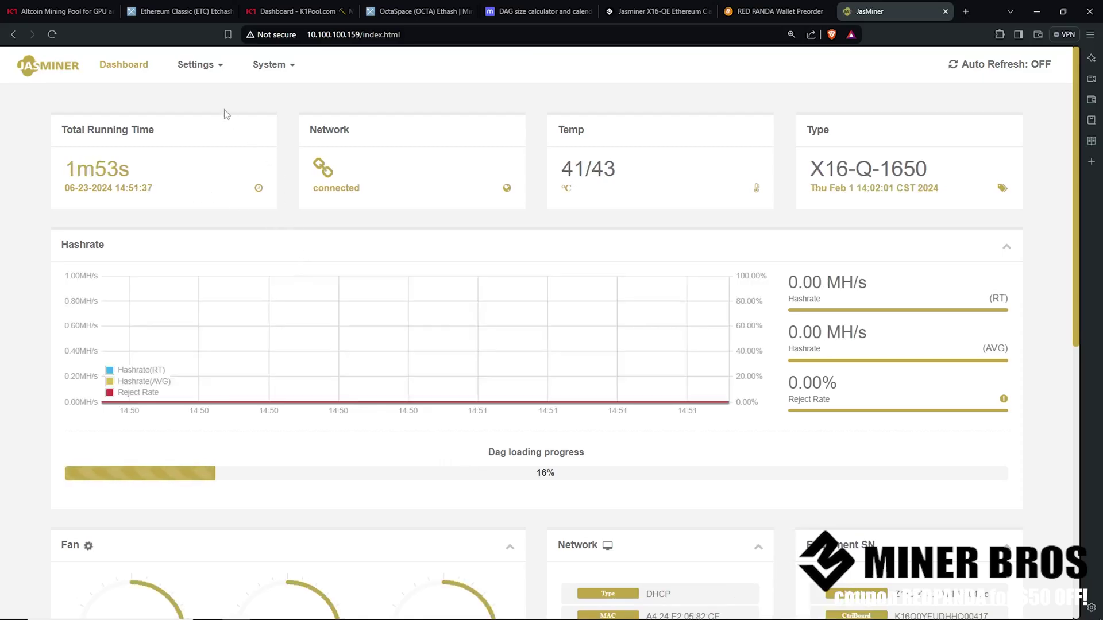
# Open the WLAN settings and keep the SSID set to Try To Hack This
pyautogui.click(209, 75)
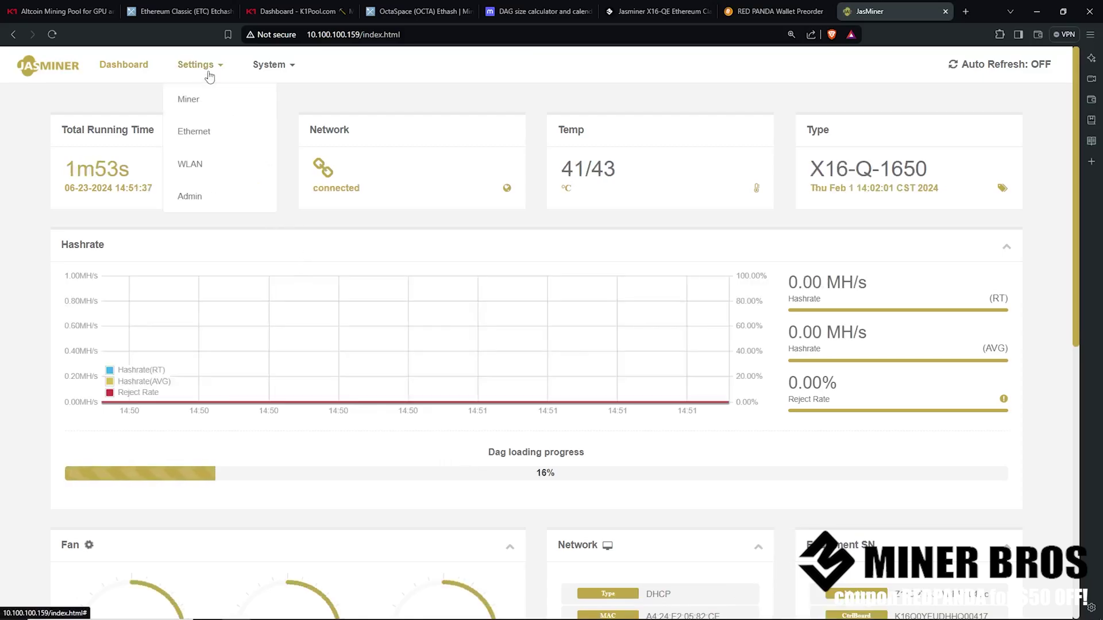
pyautogui.click(193, 164)
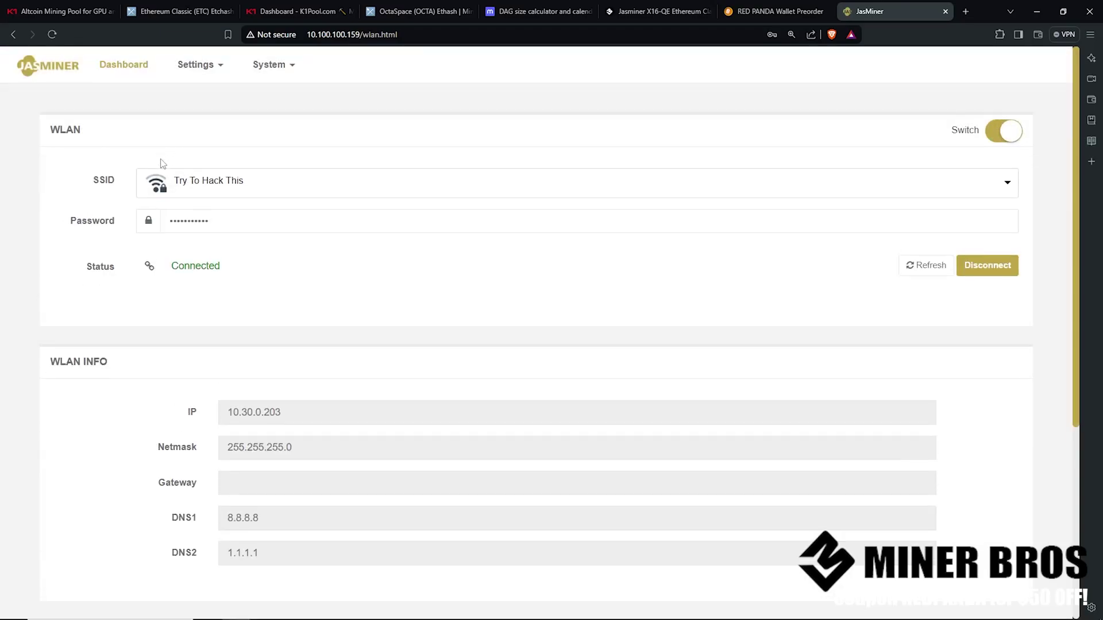
pyautogui.click(287, 191)
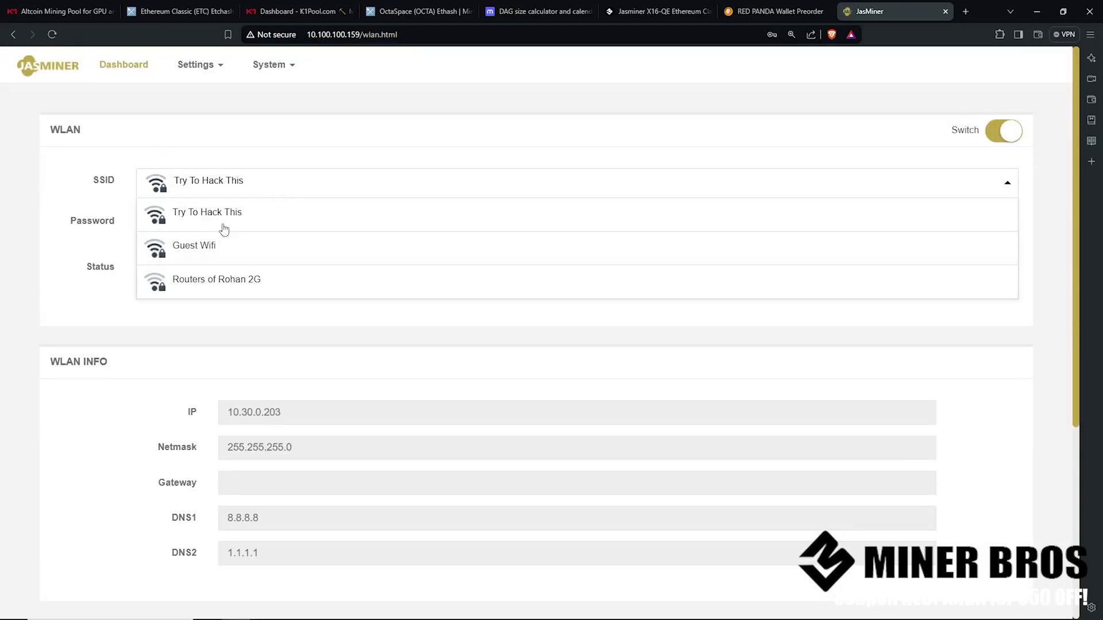
pyautogui.click(249, 143)
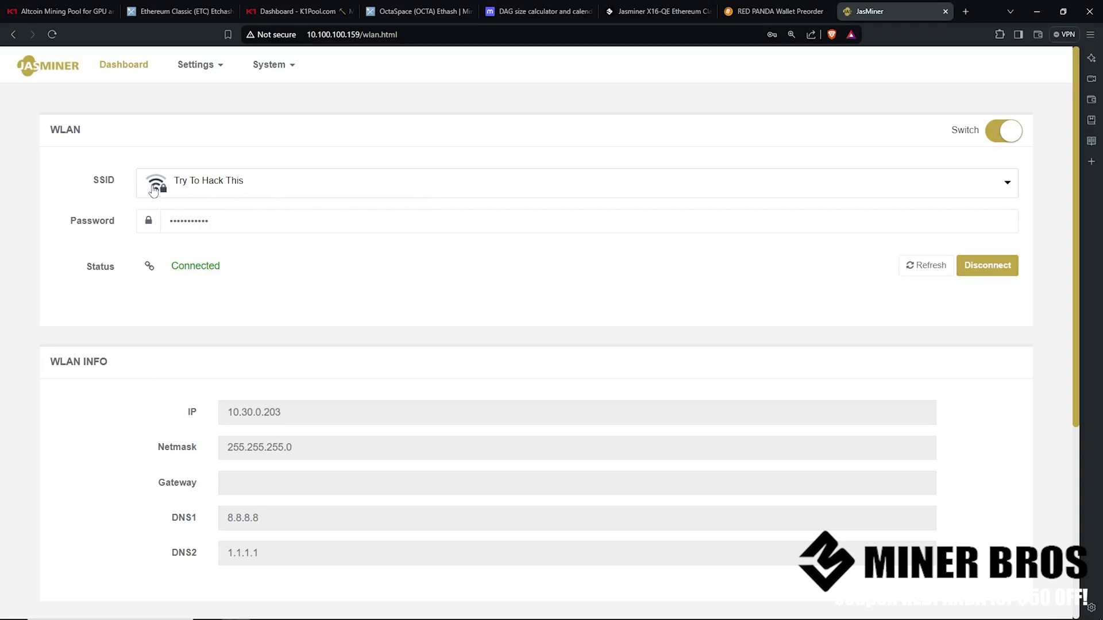
pyautogui.doubleClick(115, 182)
pyautogui.click(209, 185)
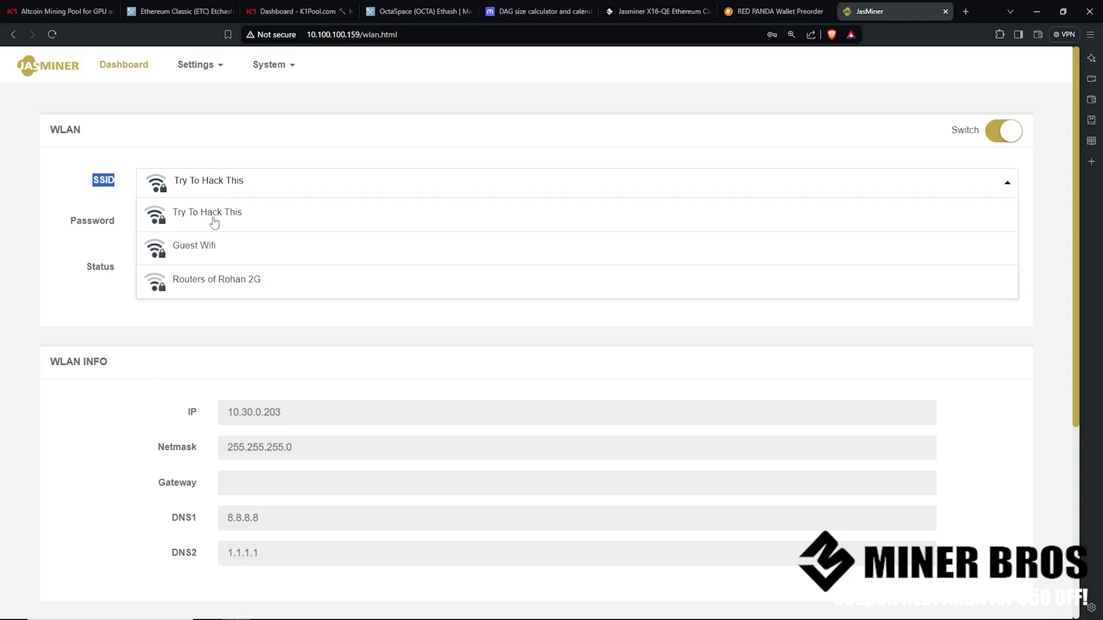
pyautogui.click(229, 143)
# Leave the stored wireless password unchanged and return to the dashboard, DAG now at 41%
pyautogui.doubleClick(235, 227)
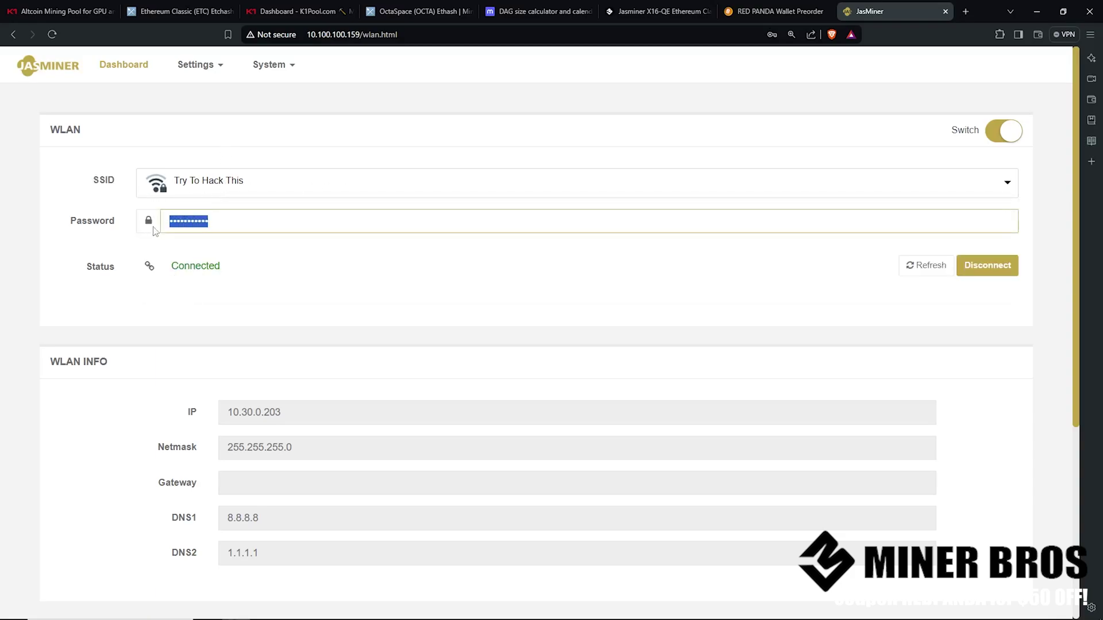
pyautogui.click(354, 275)
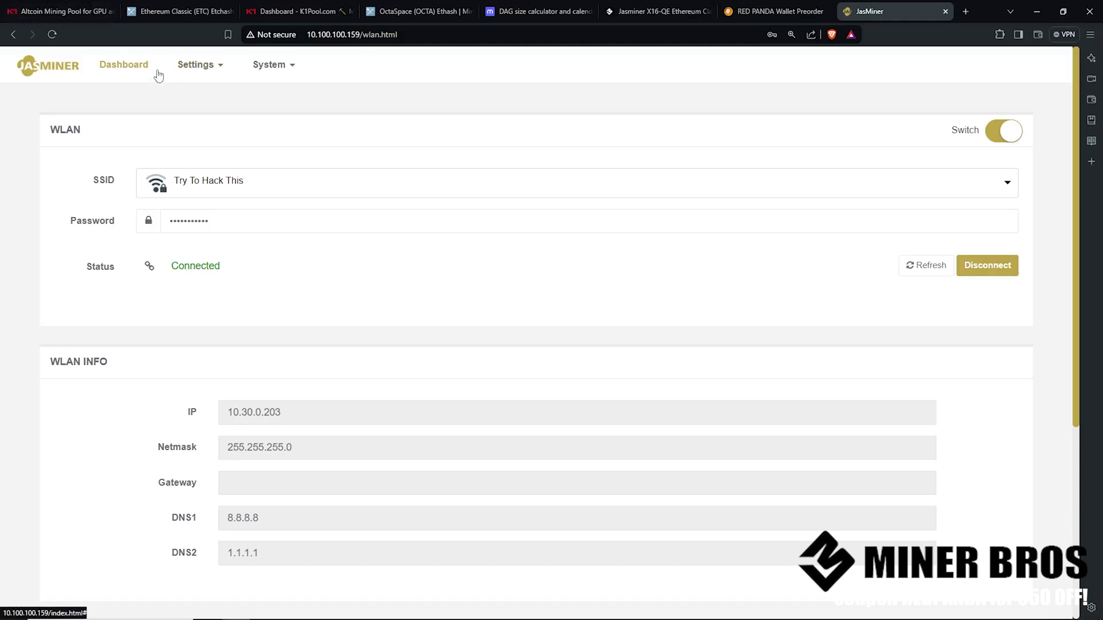
pyautogui.click(135, 65)
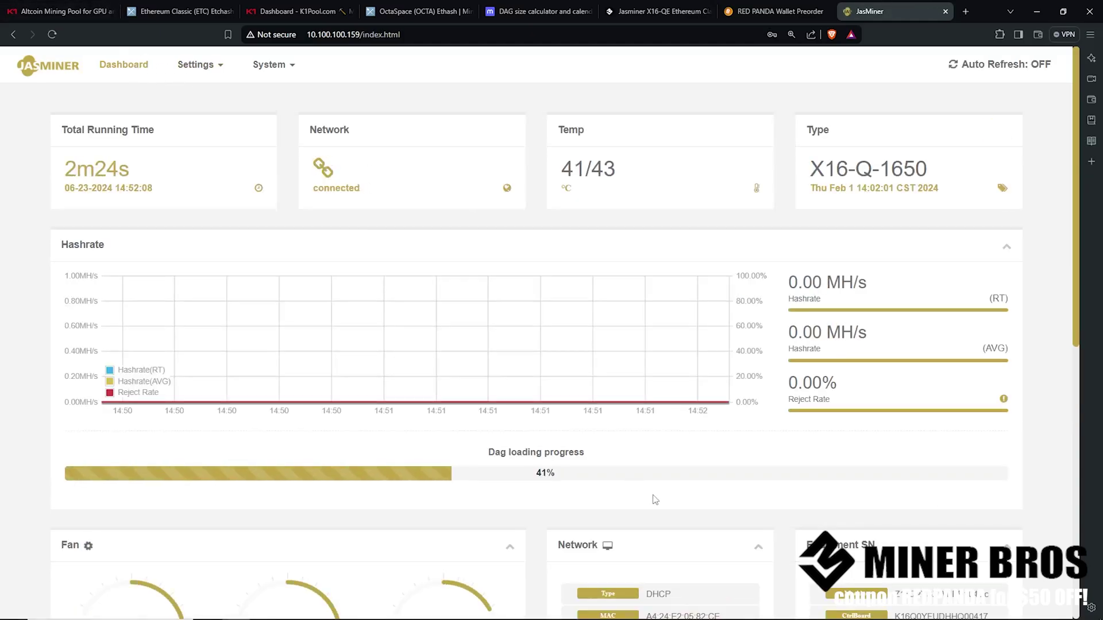